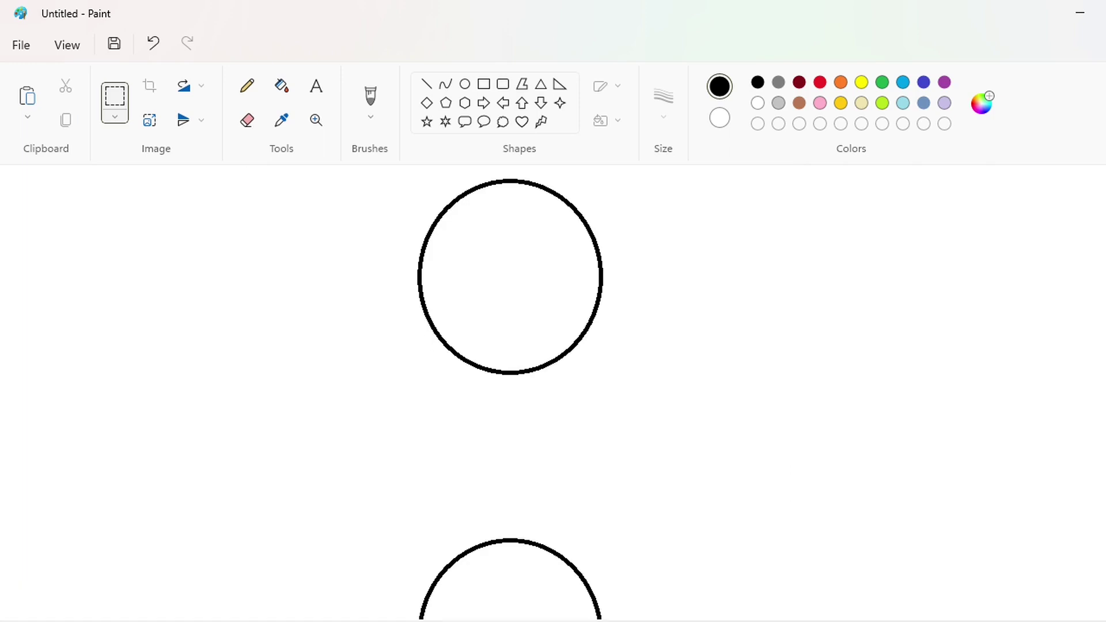
Draw a vertical black line joining the left edges of the upper and lower circles.
click(426, 84)
drag(430, 277, 429, 577)
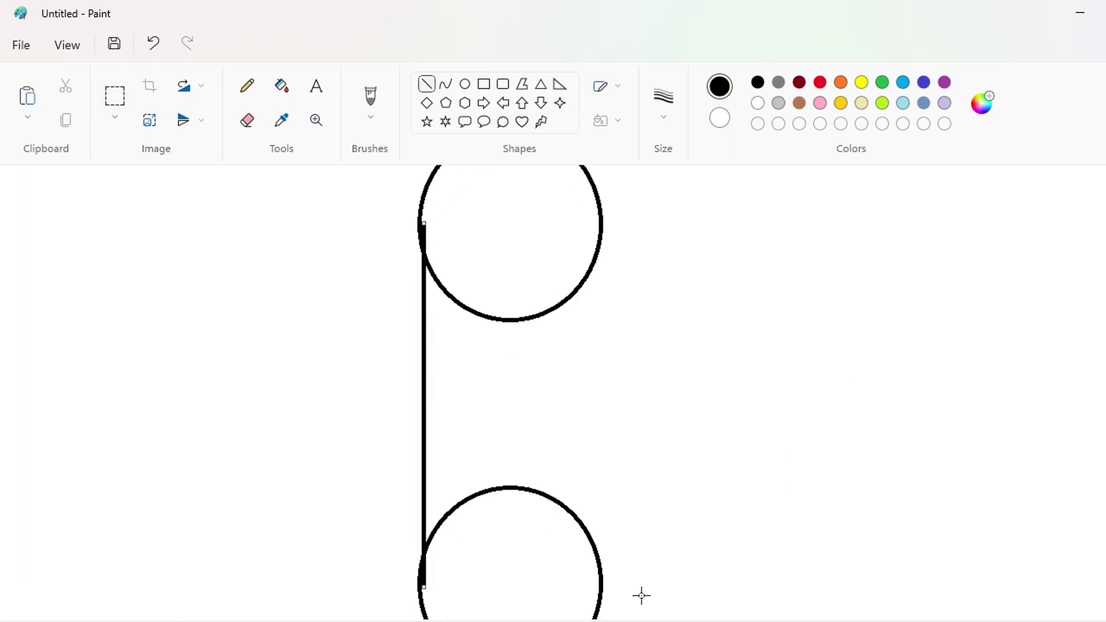
drag(592, 241, 593, 457)
key(ctrl+z)
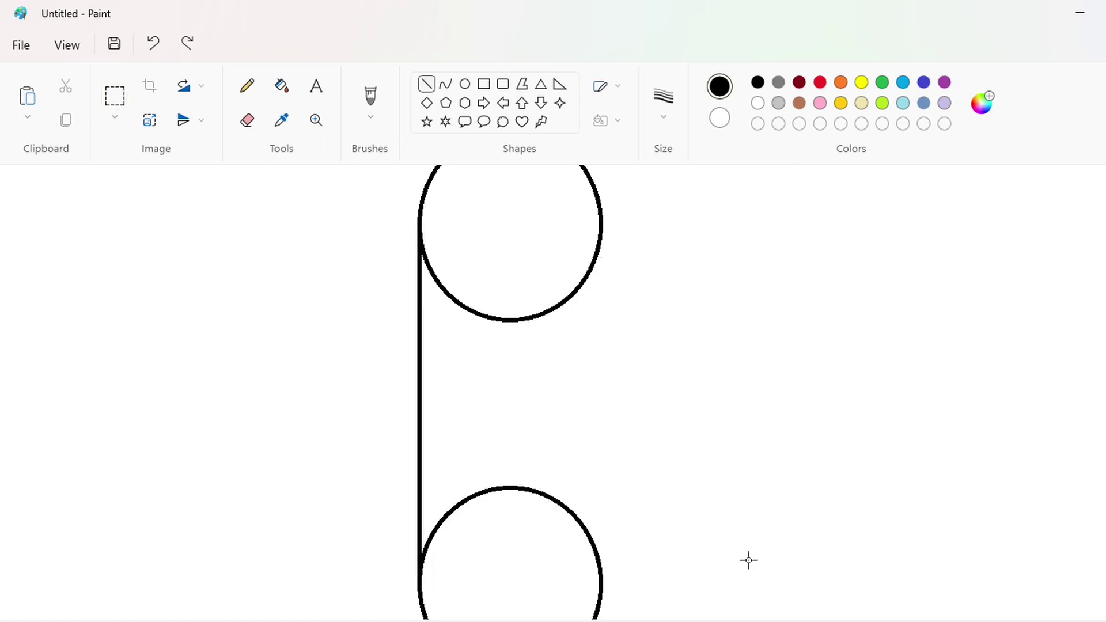
Paste a spare copy of the circle in the blank area left of the two stacked circles.
key(ctrl+v)
drag(337, 398, 110, 360)
Draw a vertical line between the two stacked circles and align it with their right edges.
click(426, 84)
drag(590, 218, 591, 516)
key(Right)
key(Right)
key(Right)
key(Right)
key(Right)
key(Right)
key(Right)
key(Right)
key(Right)
key(Right)
key(Right)
key(Right)
key(Right)
key(Right)
key(Right)
key(Right)
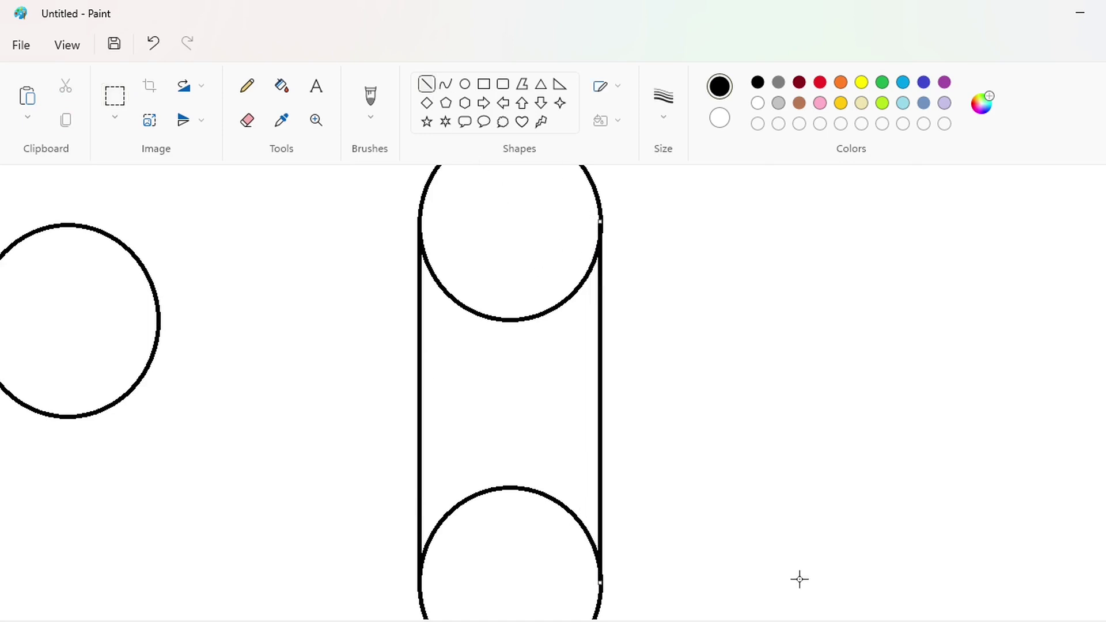
Fill the pill shape formed by the two circles and side lines with solid black.
click(281, 86)
click(547, 526)
scroll(499, 352, down, 2)
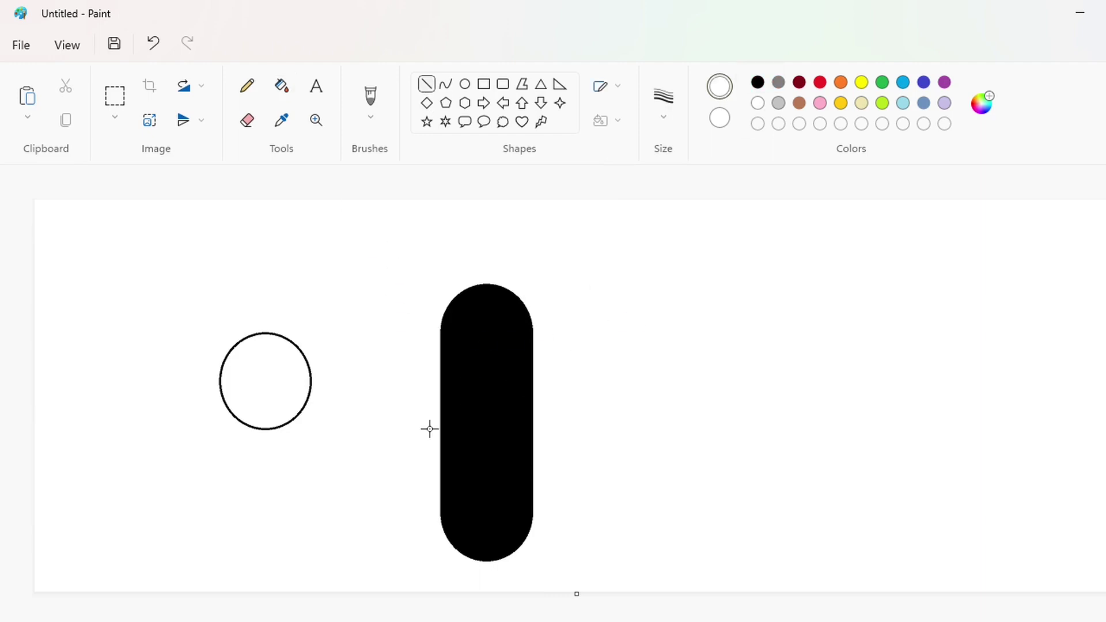
Cut the black pill in two by drawing two horizontal white lines across its middle and filling the band between them white.
drag(473, 455, 571, 455)
key(Up)
key(Up)
key(Up)
key(Up)
key(Up)
key(Up)
key(Up)
key(Up)
key(Up)
key(Up)
click(281, 85)
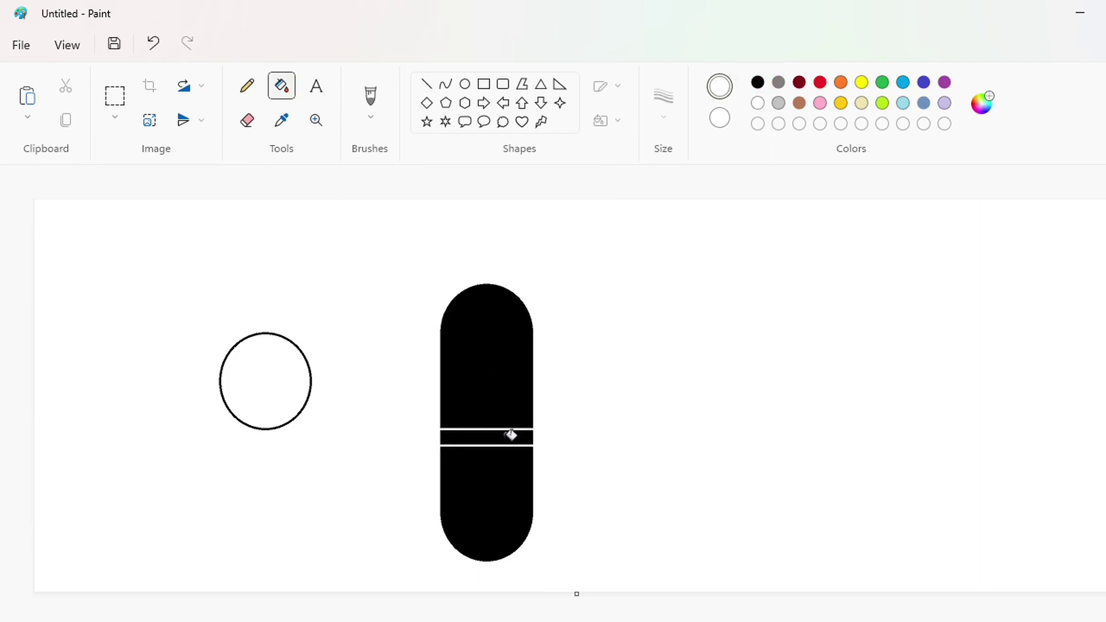
click(511, 438)
Copy the lower half of the split pill and erase the original half by filling it with white.
scroll(625, 598, up, 1)
drag(786, 601, 788, 601)
key(ctrl+c)
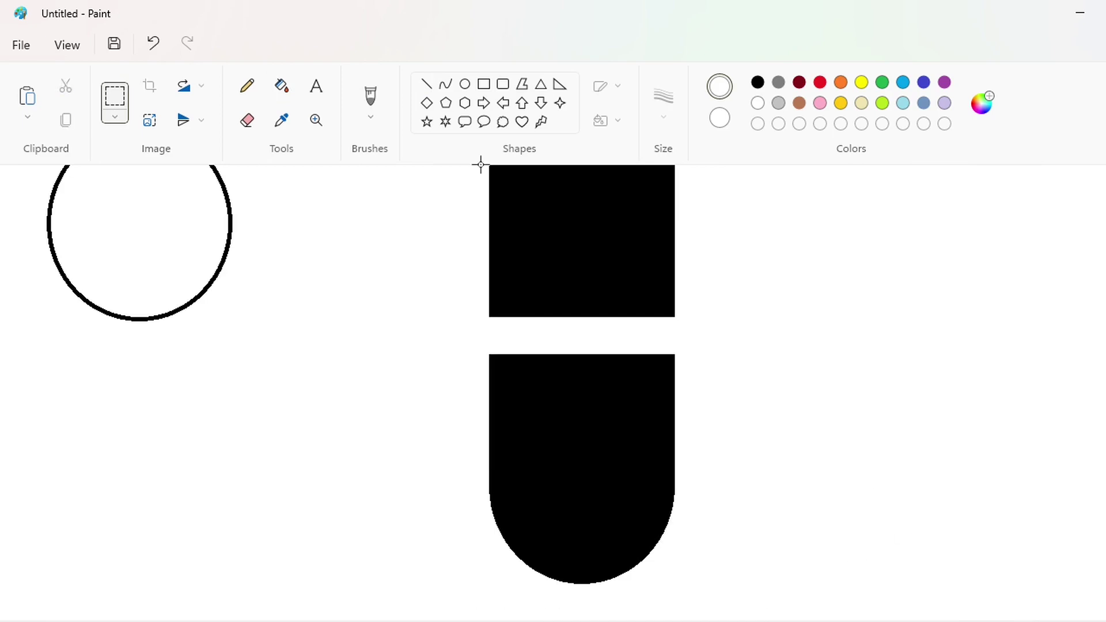
click(282, 85)
click(605, 464)
Paste the copied lower half under the upper half and move it up until the gap closes into a shorter pill.
key(ctrl+v)
drag(182, 288, 612, 375)
scroll(966, 423, up, 3)
scroll(967, 422, down, 2)
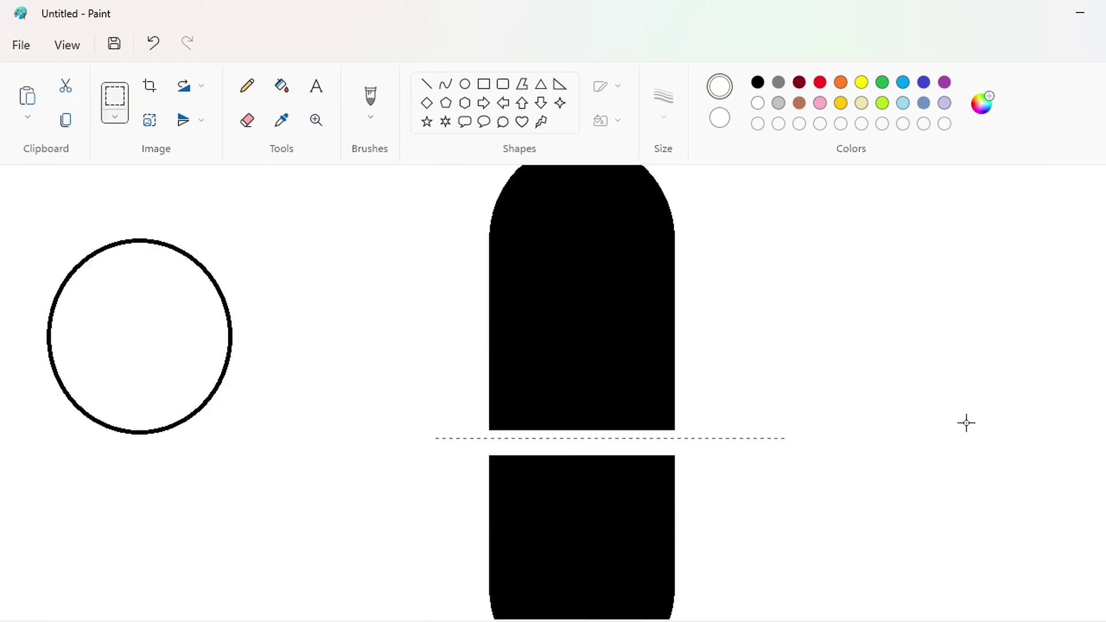
key(Up)
key(Up)
key(Up)
key(Up)
key(Up)
key(Up)
click(973, 510)
Copy the spare circle and place the copy just right of the black pill's upper end.
scroll(817, 441, up, 2)
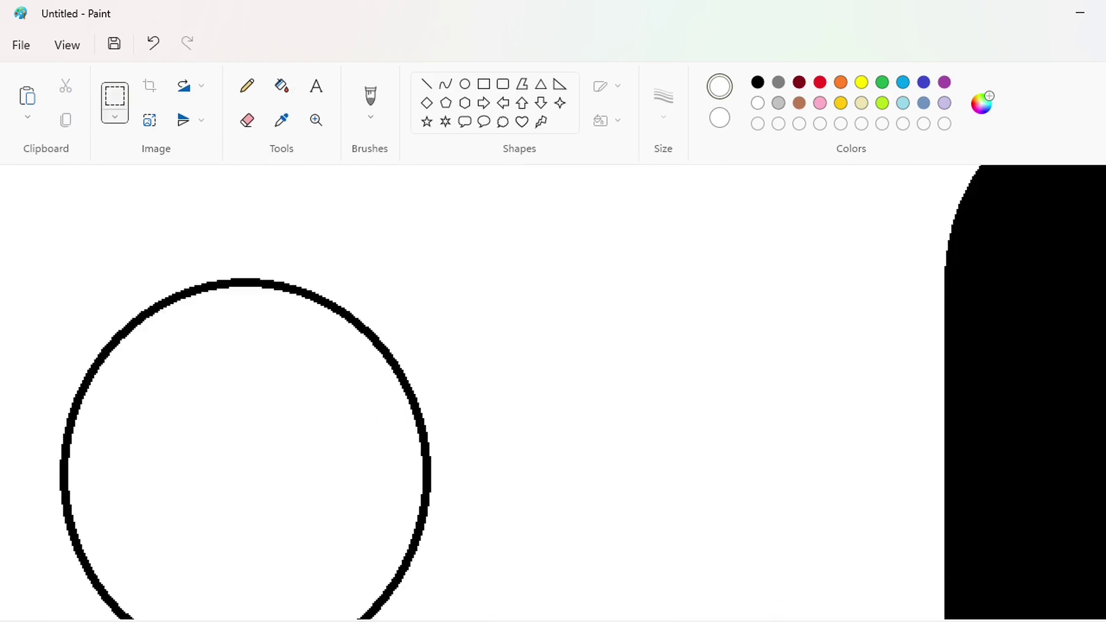
scroll(817, 440, down, 3)
drag(152, 306, 366, 479)
key(ctrl+c)
key(ctrl+v)
drag(234, 291, 594, 352)
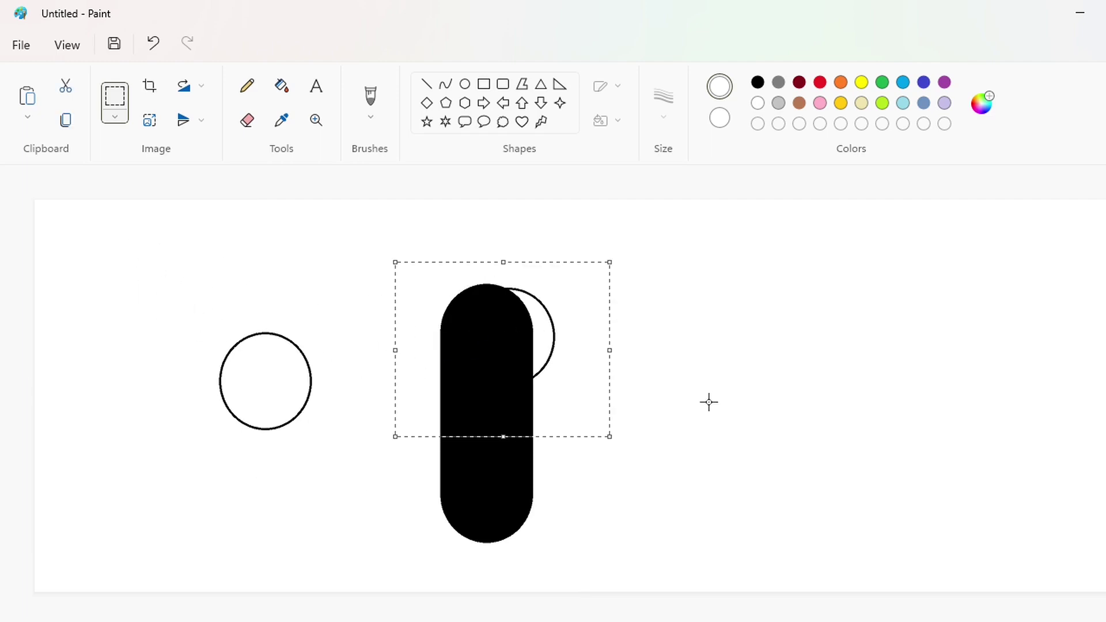
key(Up)
key(Up)
key(Up)
key(Up)
key(Up)
key(Up)
key(Up)
key(Up)
key(Right)
key(Right)
key(Right)
key(Right)
key(Right)
key(Right)
key(Right)
key(Right)
key(Right)
key(Right)
key(Right)
key(Right)
key(Right)
key(Right)
key(Right)
key(Right)
key(Right)
key(Right)
key(Right)
key(Right)
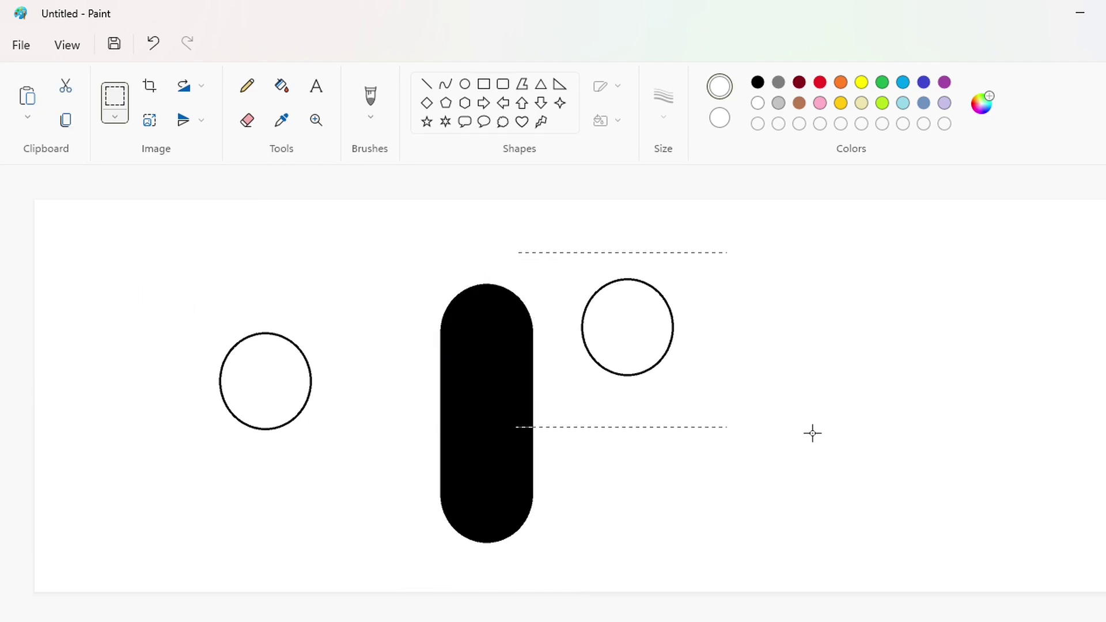
key(Left)
key(Left)
key(Left)
key(Left)
key(Left)
key(Left)
key(Left)
key(Left)
key(Left)
key(Left)
key(Left)
key(Left)
click(812, 434)
Paste another circle to the right of the black pill's lower end, level with its rounded bottom.
scroll(832, 561, up, 1)
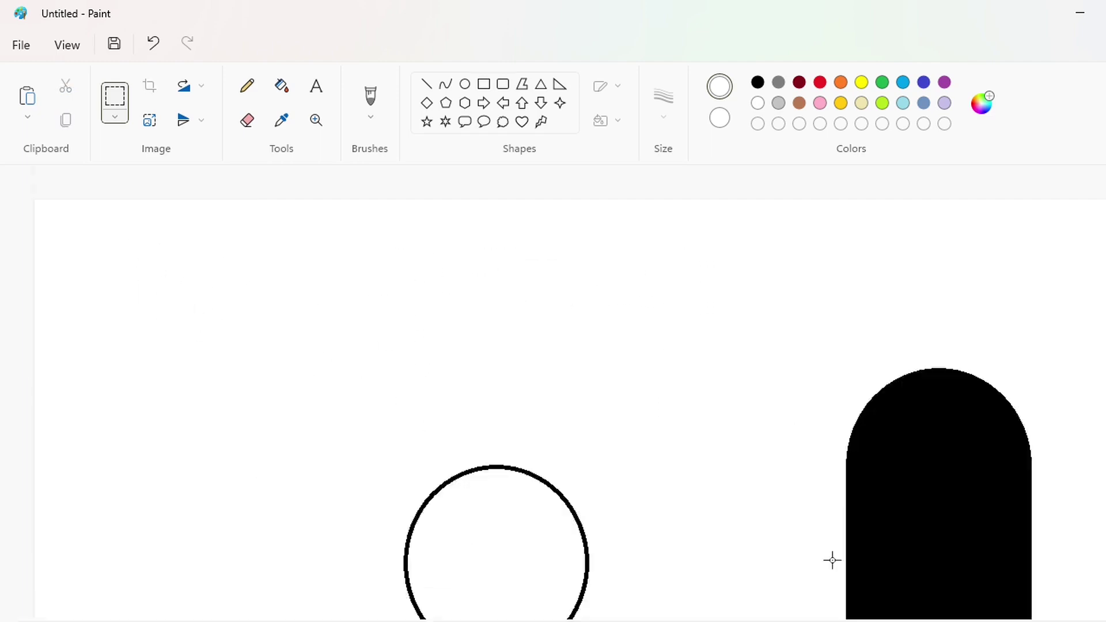
scroll(869, 614, up, 1)
key(ctrl+v)
drag(260, 349, 466, 511)
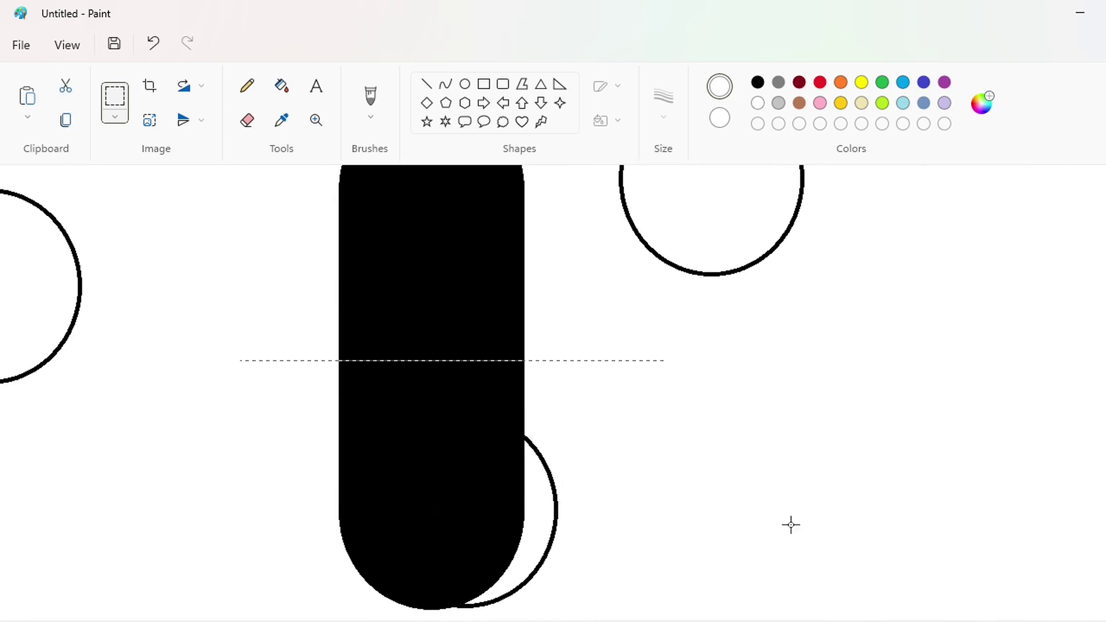
key(Right)
key(Right)
key(Right)
key(Right)
key(Right)
key(Right)
key(Right)
key(Right)
key(Right)
key(Right)
key(Right)
key(Right)
key(Right)
key(Right)
key(Right)
key(Right)
key(Right)
key(Right)
key(Right)
key(Right)
key(Right)
key(Right)
key(Right)
key(Right)
key(Right)
click(442, 462)
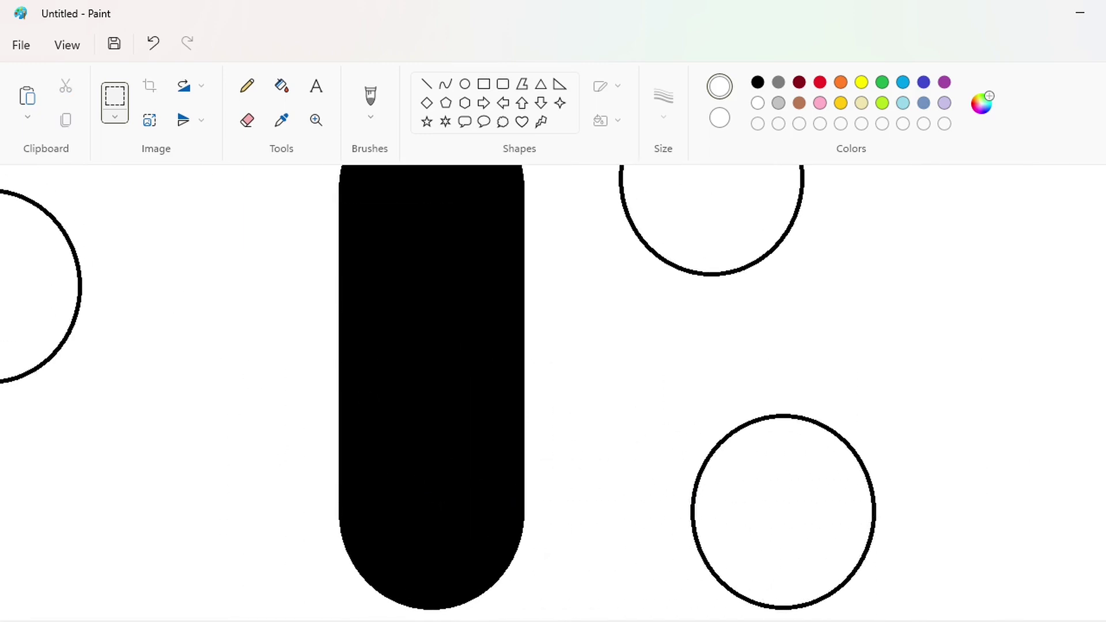
Draw a black diagonal line from the upper circle's upper-left edge down to the pill, and move it to the blank area on the right.
scroll(441, 462, up, 1)
click(426, 84)
drag(649, 221, 504, 385)
drag(620, 329, 1018, 374)
Copy the diagonal line and place the copy tangent to the upper circle's upper-left edge, reaching down to the black pill.
click(114, 95)
drag(1090, 232, 866, 478)
key(ctrl+c)
key(ctrl+v)
drag(144, 310, 572, 303)
click(732, 342)
Paste a second copy of the diagonal line and align it tangent to the upper circle's lower-right edge.
key(ctrl+v)
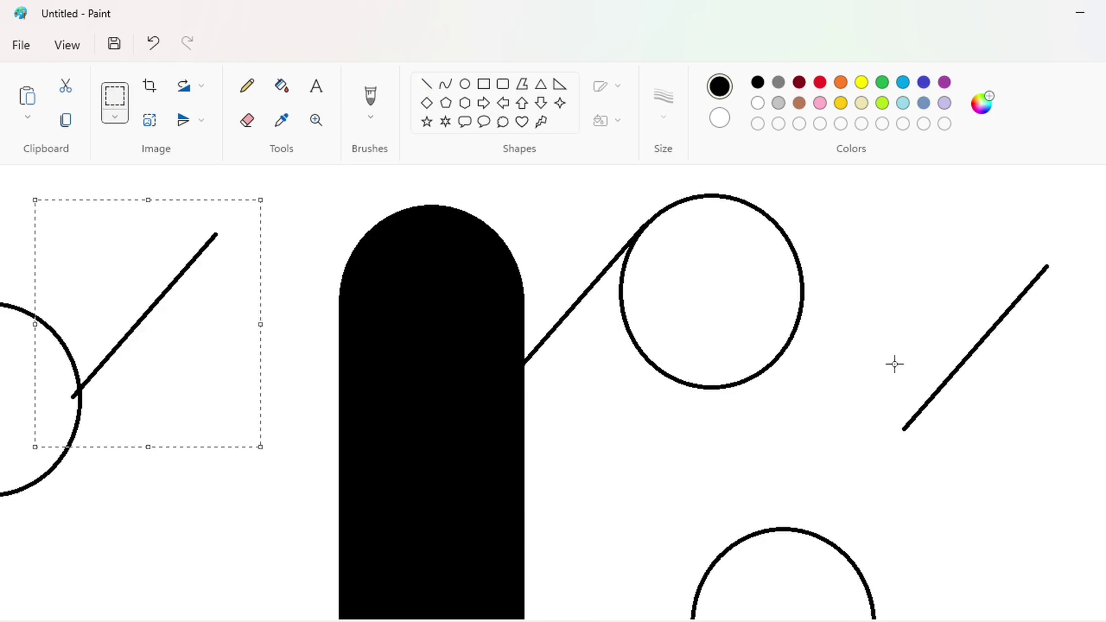
drag(164, 332, 736, 452)
key(Right)
key(Right)
key(Right)
key(Right)
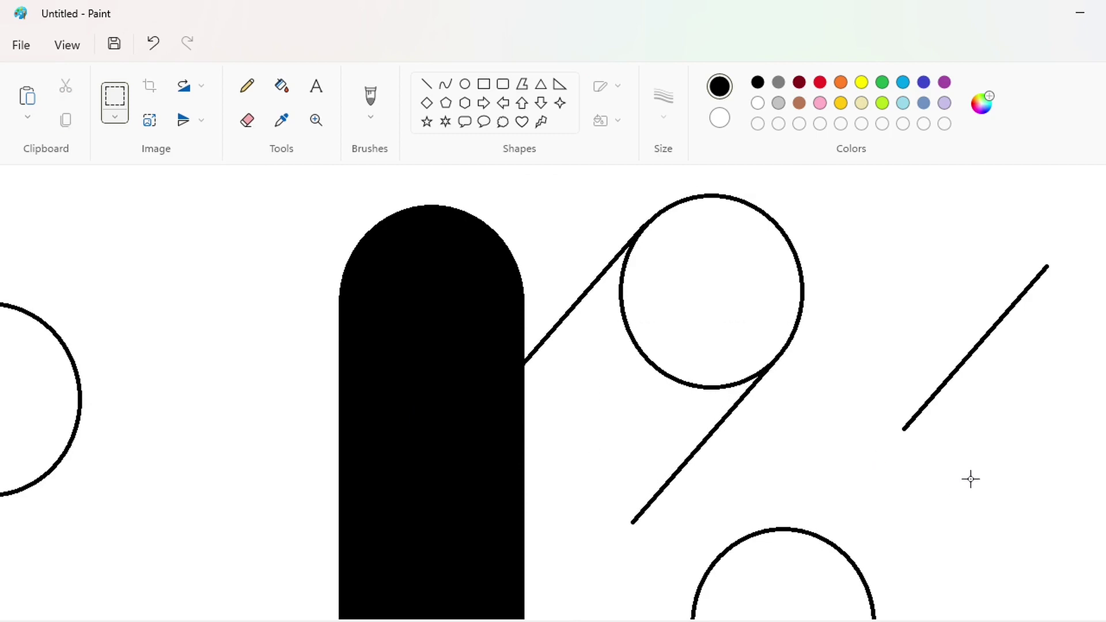
Paste a copy of the diagonal line, mirror it, and align it tangent to the lower circle's upper-right edge.
scroll(971, 479, down, 2)
key(ctrl+v)
click(184, 120)
click(202, 180)
drag(178, 316, 821, 384)
key(Left)
key(Left)
key(Left)
key(Left)
key(Left)
key(Left)
key(Left)
key(Left)
key(Left)
key(Left)
key(Left)
key(Left)
key(Left)
key(Left)
key(Left)
key(Left)
key(Left)
key(Left)
key(Left)
key(Left)
key(Up)
key(Up)
key(Up)
key(Up)
key(Up)
key(Up)
key(Up)
key(Up)
key(Up)
key(Up)
key(Up)
key(Up)
key(Up)
key(Up)
key(Up)
key(Up)
key(Up)
key(Up)
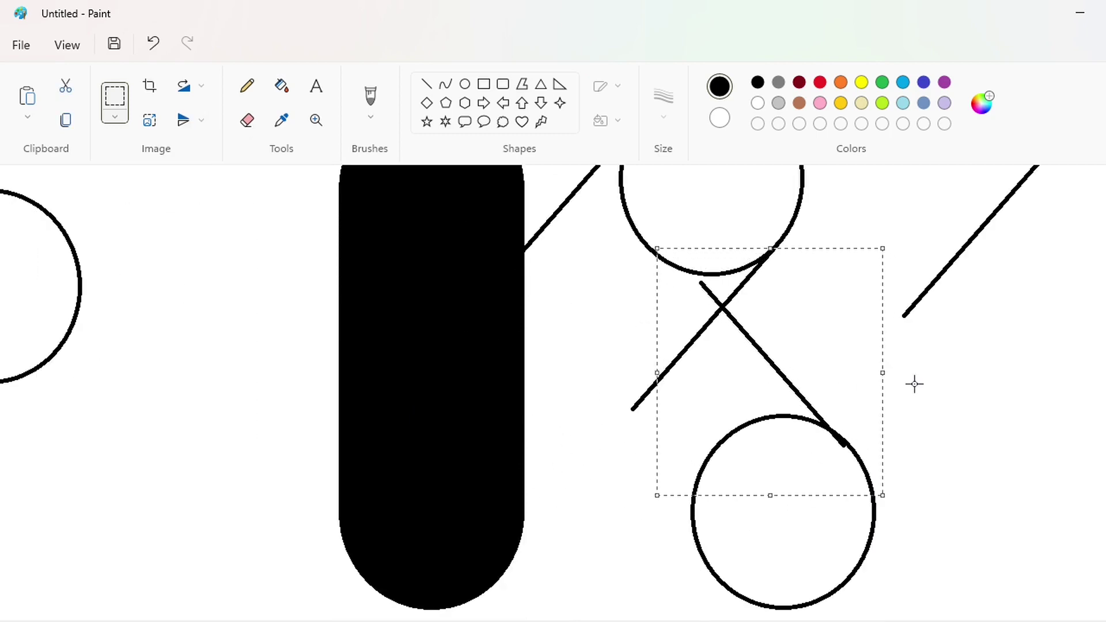
key(Up)
key(Up)
key(Up)
key(Up)
key(Up)
key(Up)
key(Up)
key(Up)
Paste another copy of the diagonal line, mirror it, and place it tangent to the lower circle's lower-left edge.
key(ctrl+v)
click(183, 119)
click(202, 180)
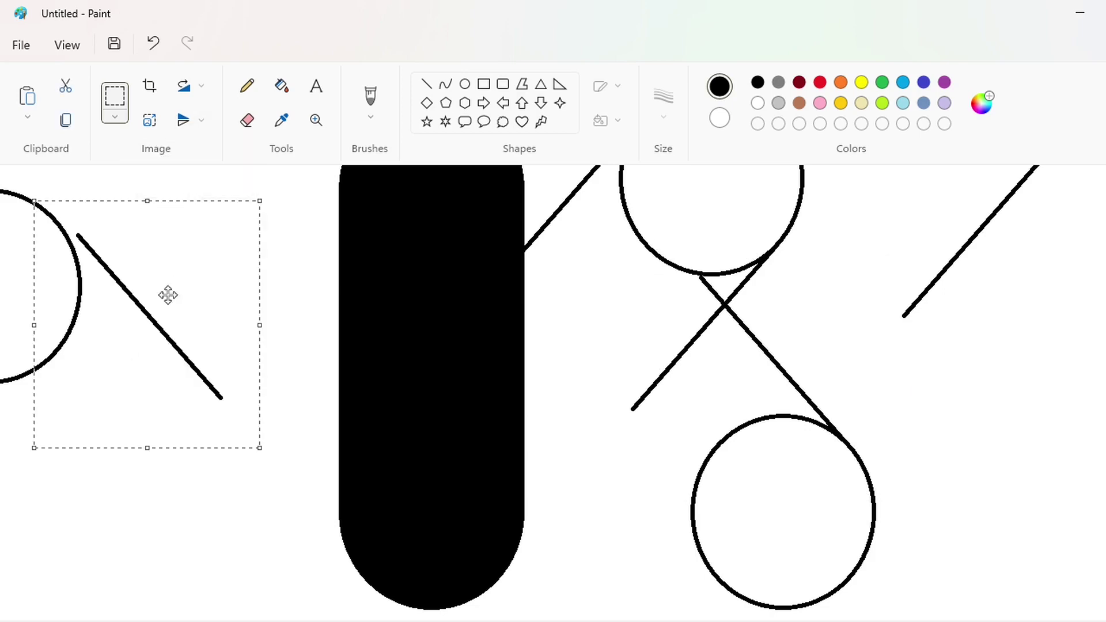
drag(167, 295, 665, 475)
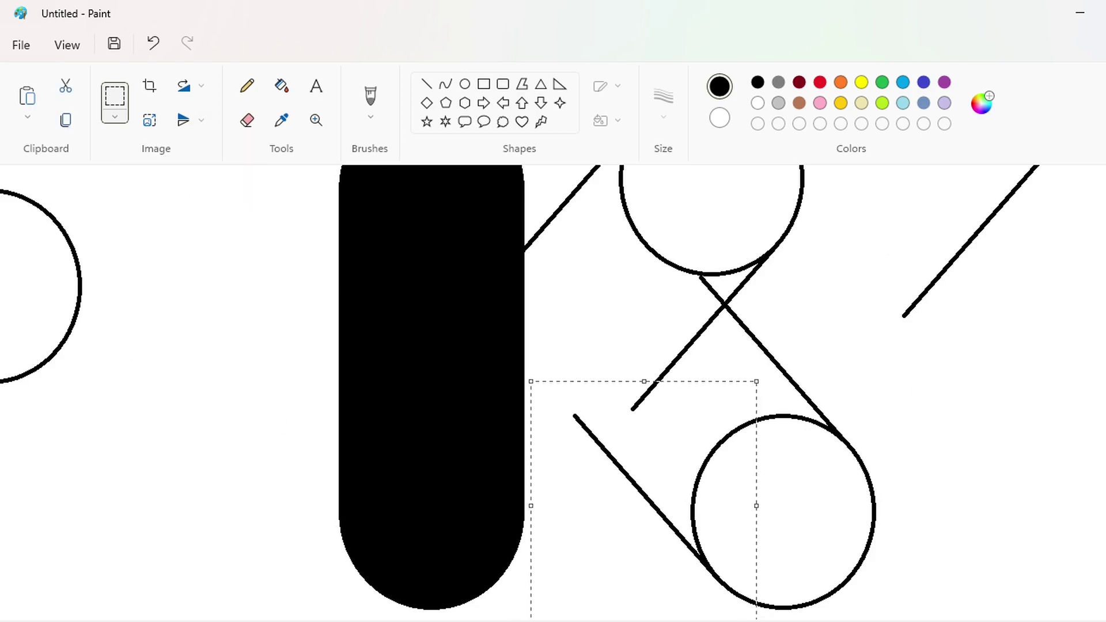
Paste one more mirrored diagonal line to extend the lower arm's lower-left edge up to the black pill.
key(ctrl+v)
click(184, 120)
click(202, 181)
drag(159, 304, 546, 362)
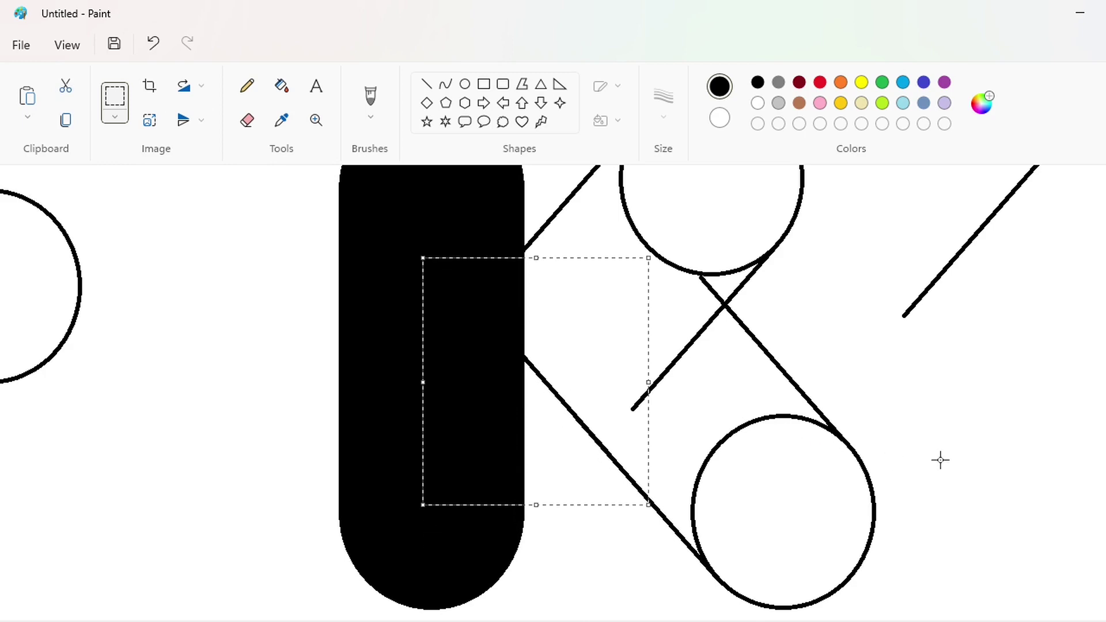
Fill the enclosed areas of the upper and lower arms with black to complete the solid K shape.
click(940, 459)
scroll(350, 170, down, 2)
click(281, 86)
click(644, 324)
click(633, 426)
click(650, 475)
click(638, 373)
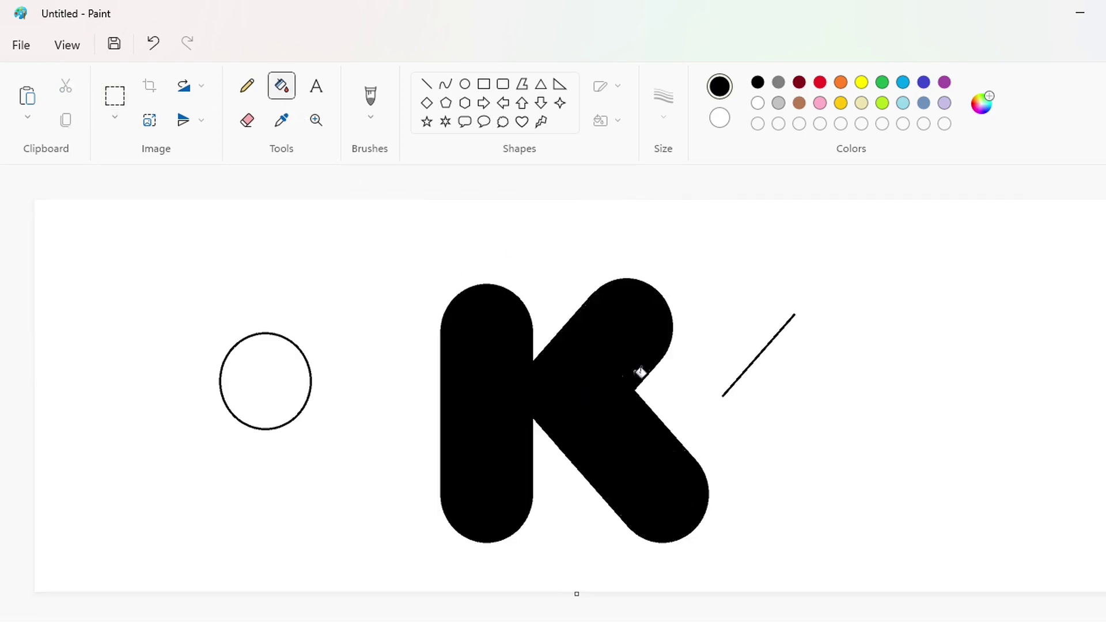
Draw a vertical white line just beside the pill to separate the diagonal arms from the stem.
click(426, 84)
drag(540, 335, 540, 493)
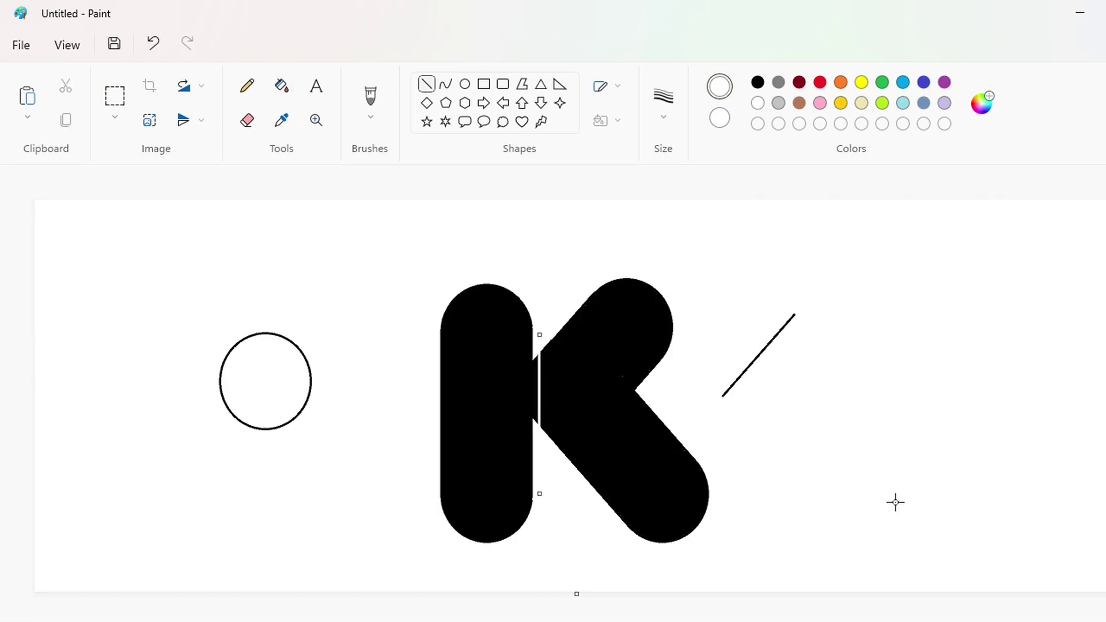
click(876, 496)
Select and copy the separated black arms, and fill the original arms with purple.
click(115, 95)
drag(542, 231, 585, 372)
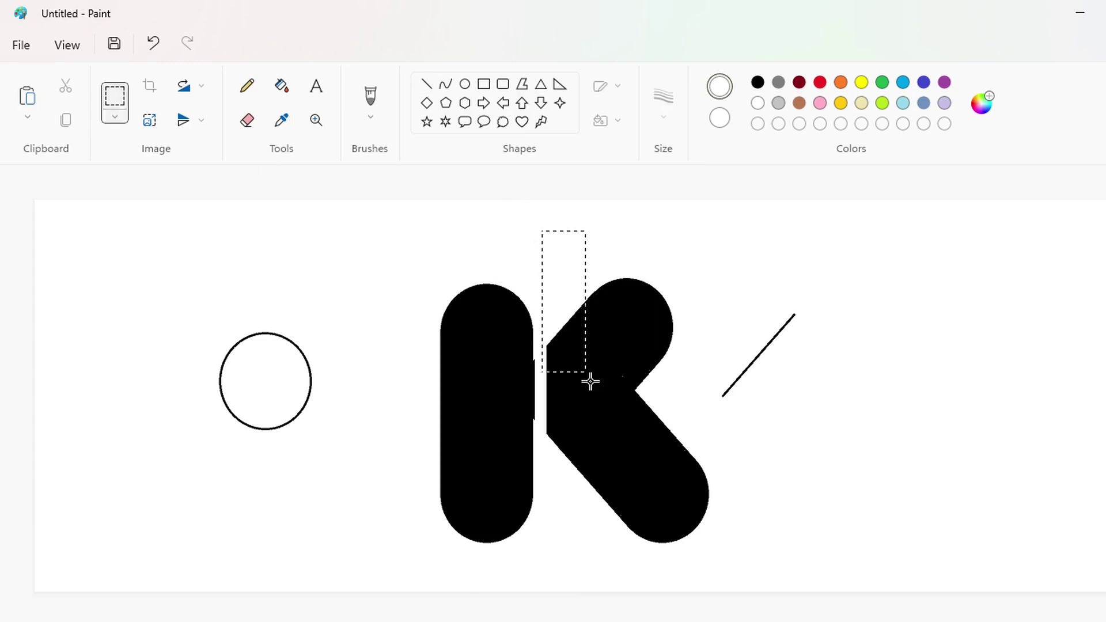
key(ctrl+c)
scroll(739, 596, up, 1)
scroll(739, 596, down, 4)
scroll(739, 597, right, 6)
click(944, 82)
click(282, 85)
click(550, 274)
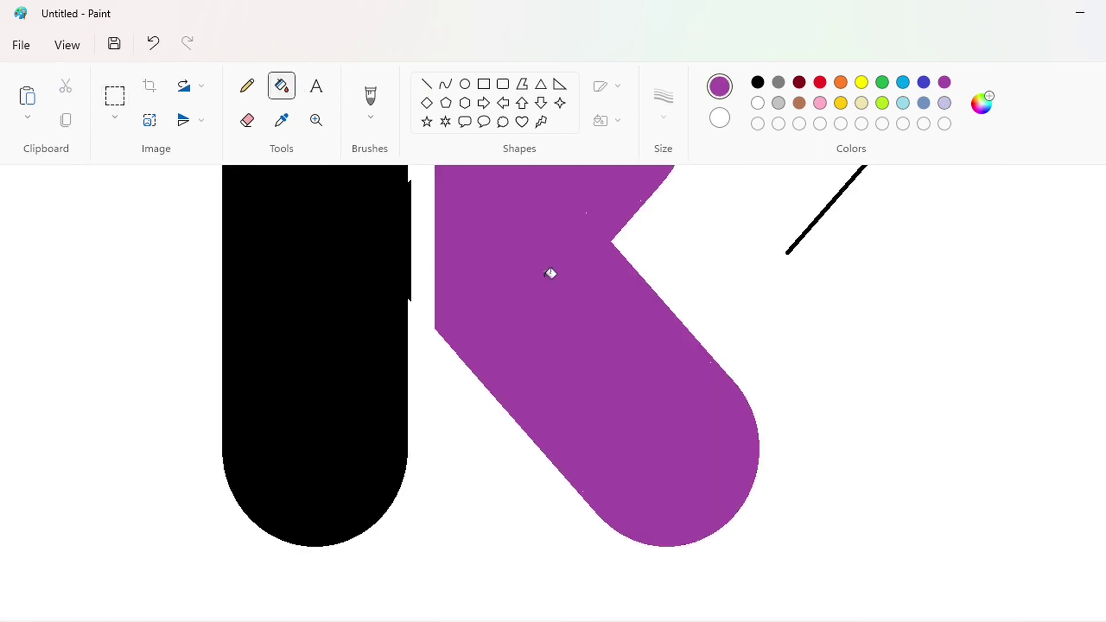
Paste the black arms and shift them left over the purple ones until they join the pill-shaped stem.
key(ctrl+v)
drag(319, 428, 647, 398)
key(Left)
key(Left)
key(Left)
key(Left)
key(Left)
key(Left)
key(Left)
key(Left)
key(Left)
key(Left)
key(Left)
key(Left)
key(Left)
key(Left)
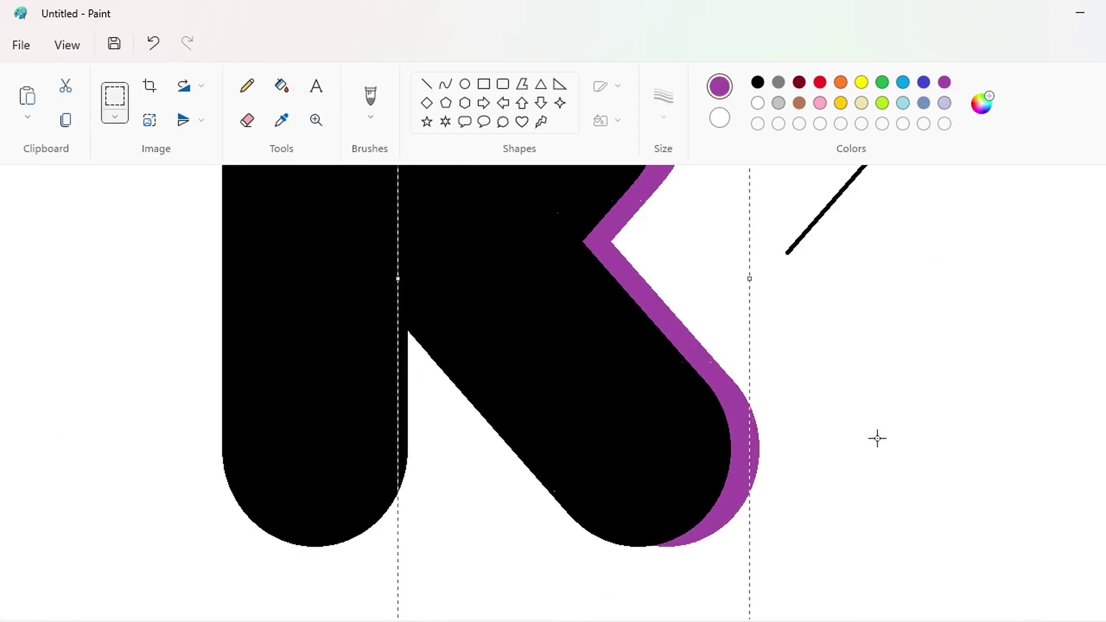
scroll(877, 439, up, 2)
key(Right)
key(Right)
key(Right)
key(Right)
key(Right)
key(Right)
key(Right)
key(Right)
key(Left)
key(Left)
key(Left)
key(Left)
key(Left)
key(Left)
key(Left)
key(Left)
key(Left)
Fill the leftover purple area around the right side of the arms with white.
click(281, 86)
click(749, 263)
click(757, 103)
click(749, 262)
Touch up the stray light specks in the K's arms with a thicker black Pencil.
click(247, 85)
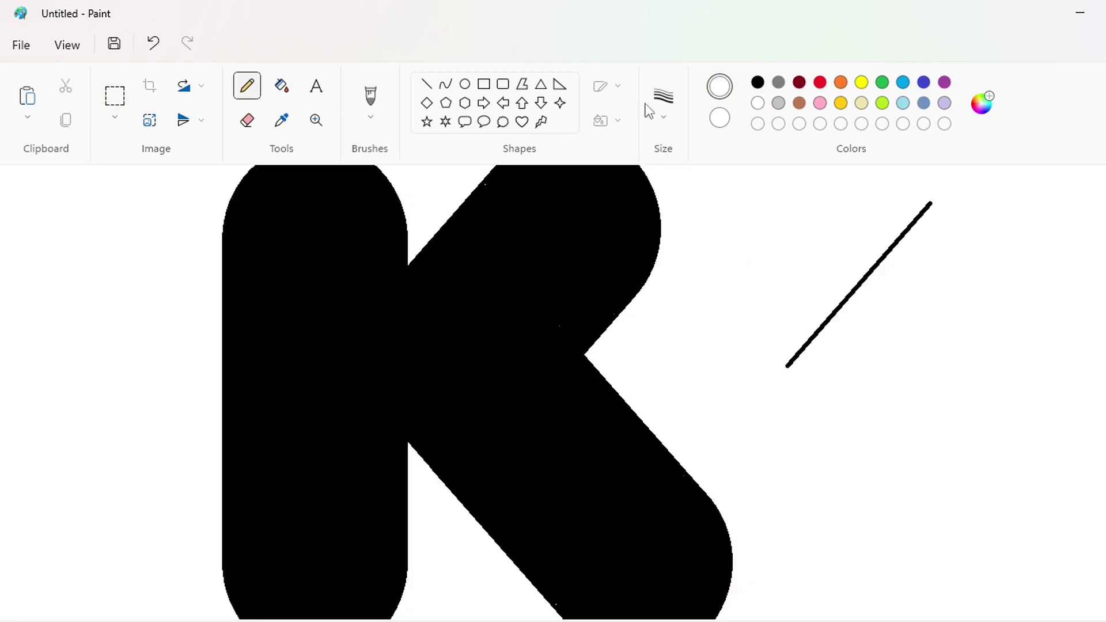
click(663, 102)
click(663, 271)
click(758, 82)
scroll(489, 284, up, 2)
scroll(616, 305, down, 2)
scroll(561, 425, down, 3)
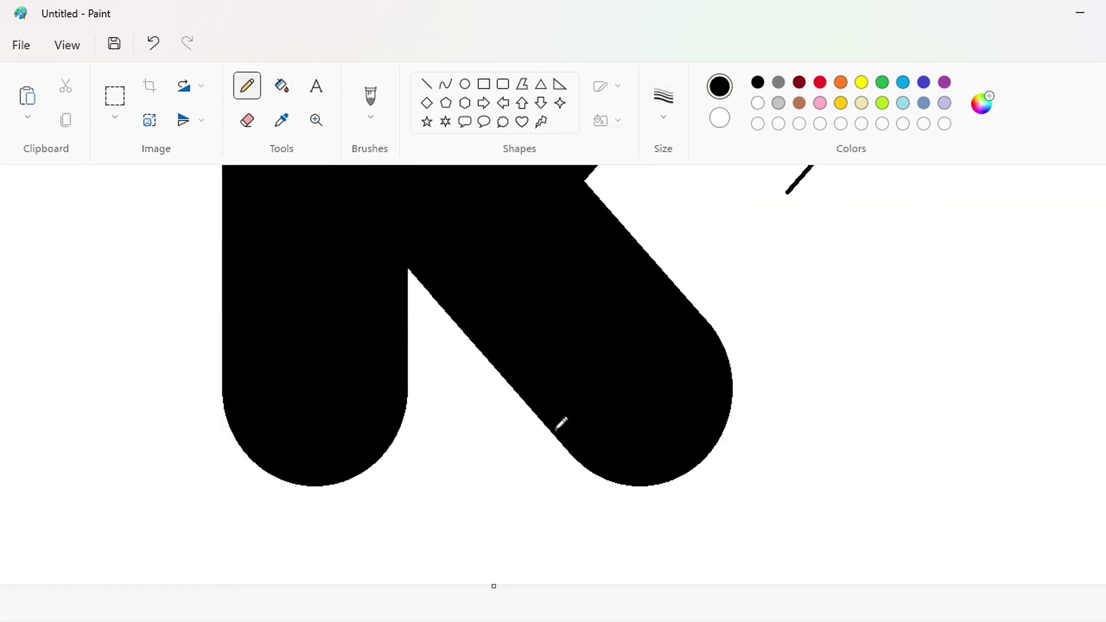
scroll(763, 316, down, 2)
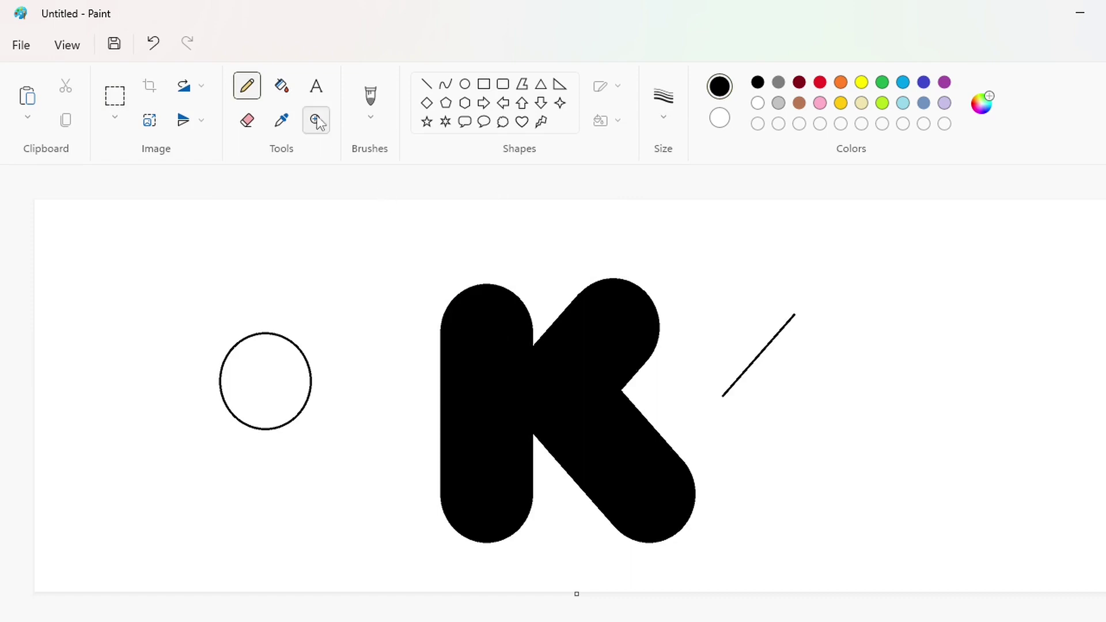
Draw a purple outlined circle smaller than the pill's width, and move it to the blank area left of the K.
drag(459, 309, 514, 359)
click(663, 96)
click(680, 187)
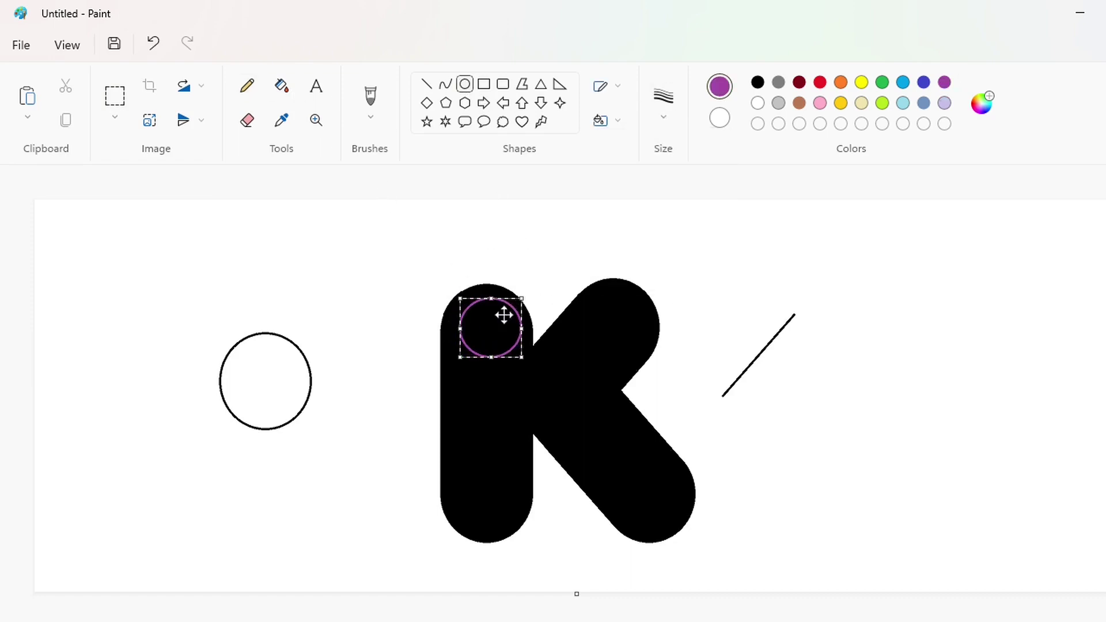
mouse_move(503, 313)
mouse_down()
mouse_move(385, 264)
mouse_move(479, 329)
mouse_move(515, 298)
mouse_up()
drag(487, 323, 367, 277)
Copy the purple circle and place the copy inside the rounded upper end of the stem.
click(115, 95)
drag(320, 237, 418, 345)
key(ctrl+c)
click(901, 474)
scroll(901, 474, up, 1)
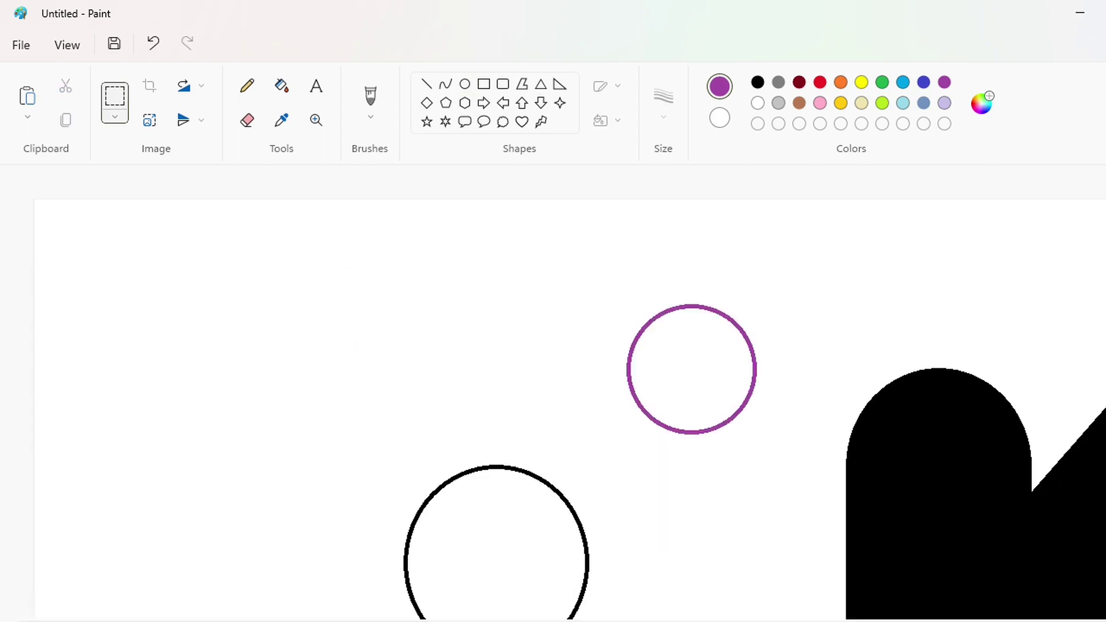
key(ctrl+v)
drag(124, 277, 572, 444)
scroll(832, 481, down, 5)
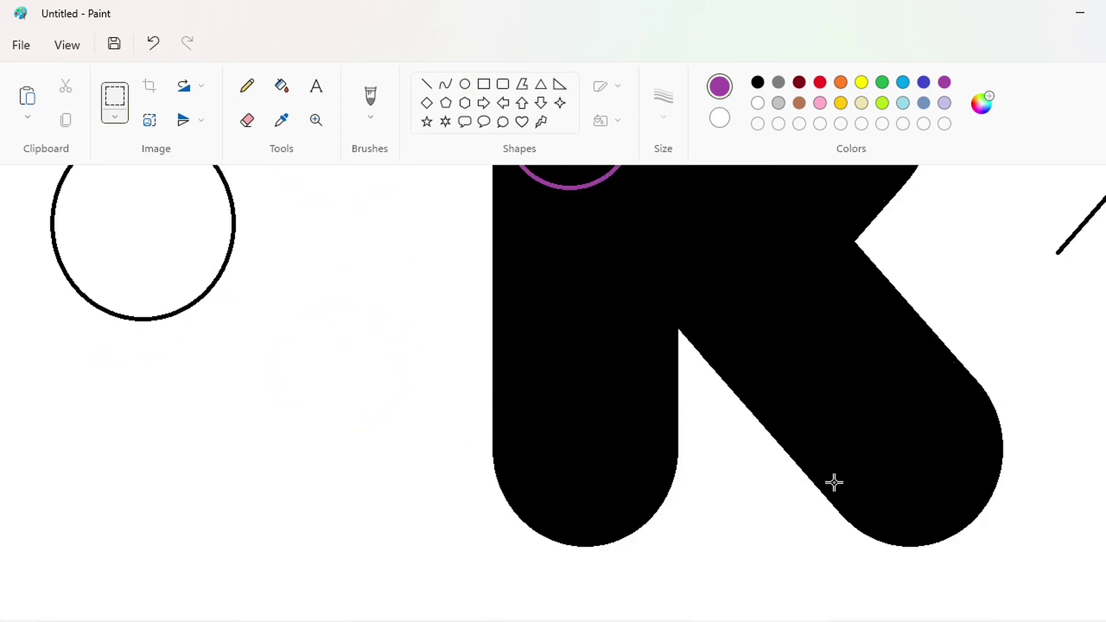
Paste purple circles inside the rounded lower end of the stem and the rounded end of the lower arm.
key(ctrl+v)
drag(168, 321, 605, 462)
scroll(605, 462, right, 4)
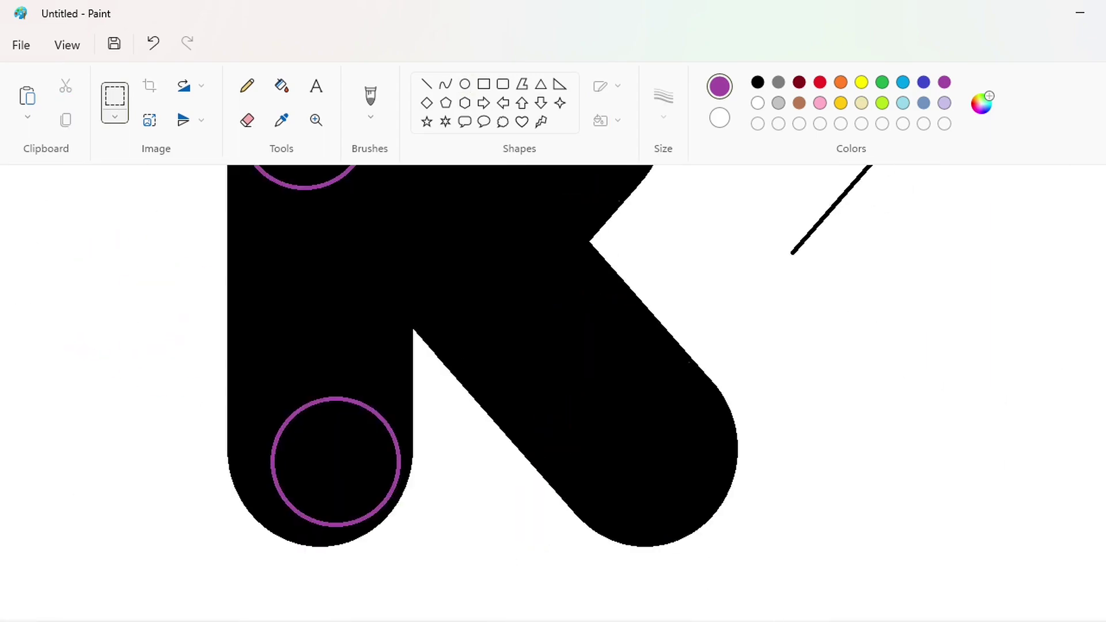
key(ctrl+v)
drag(161, 292, 679, 420)
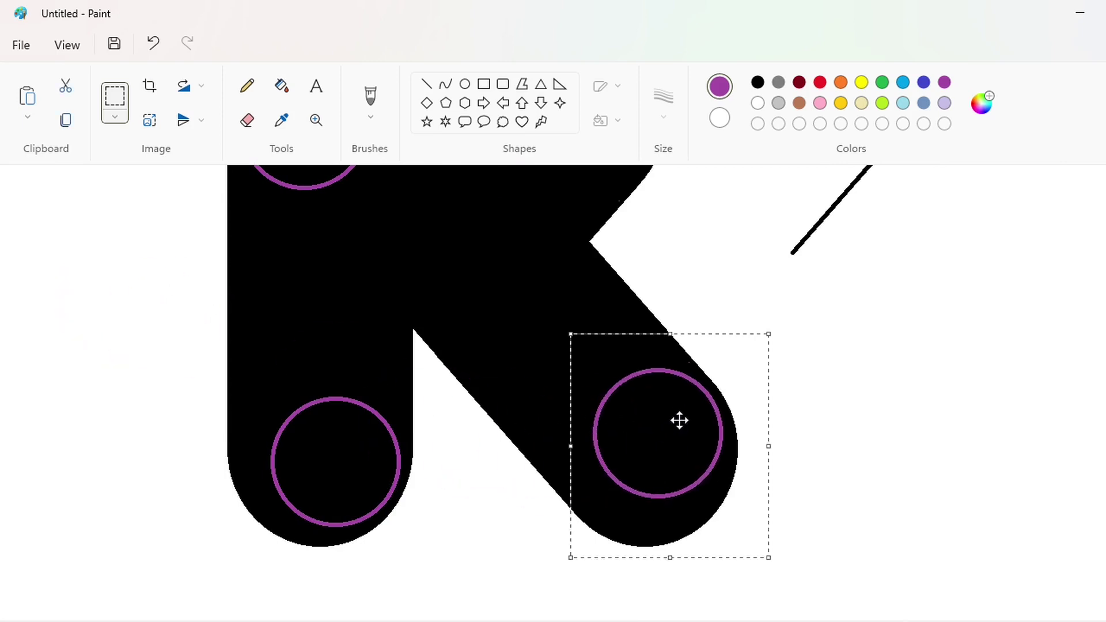
Paste another purple circle inside the rounded end of the K's upper arm.
click(758, 82)
click(247, 86)
scroll(683, 334, up, 2)
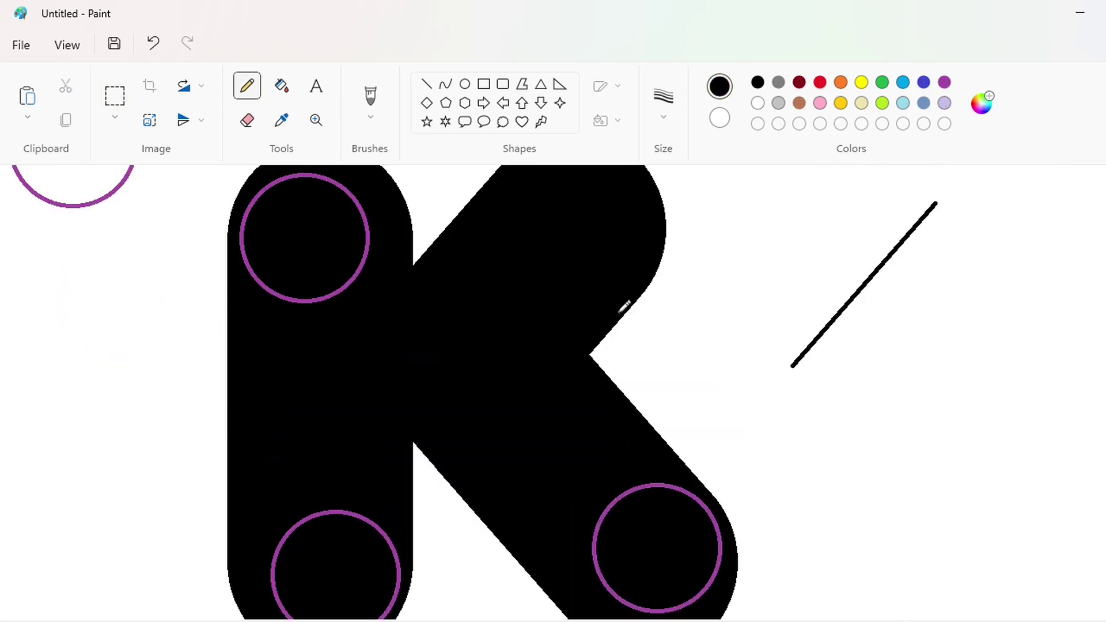
scroll(731, 314, up, 2)
key(ctrl+v)
drag(138, 316, 573, 342)
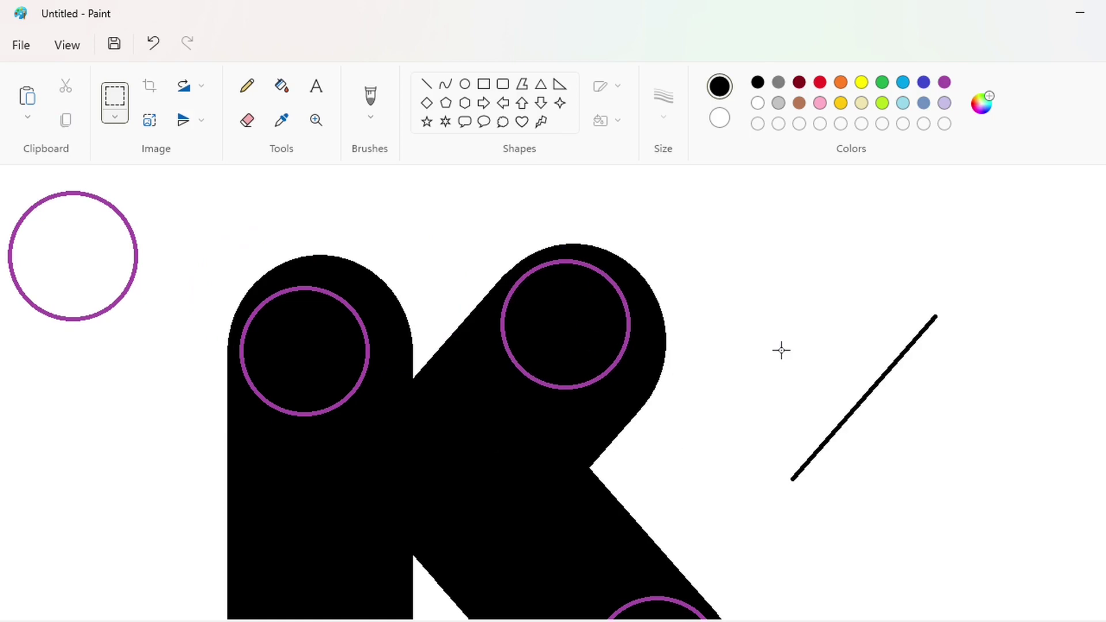
Draw two purple lines connecting the left and right edges of the stem's upper and lower circles.
click(426, 85)
click(945, 82)
scroll(691, 230, down, 2)
drag(242, 242, 272, 574)
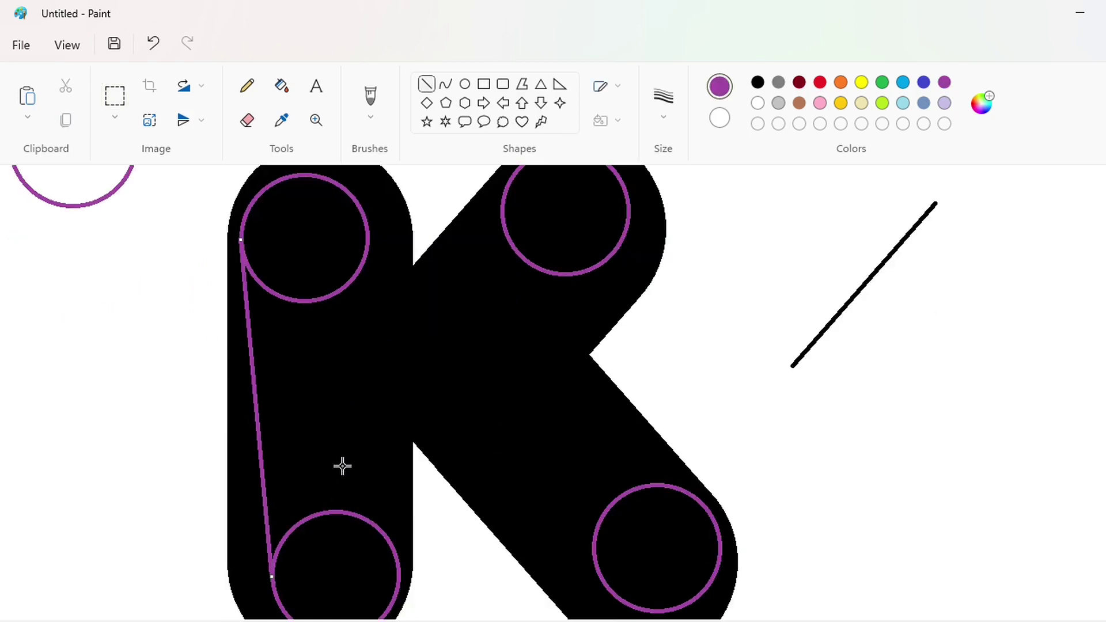
drag(368, 238, 396, 562)
key(Right)
key(Right)
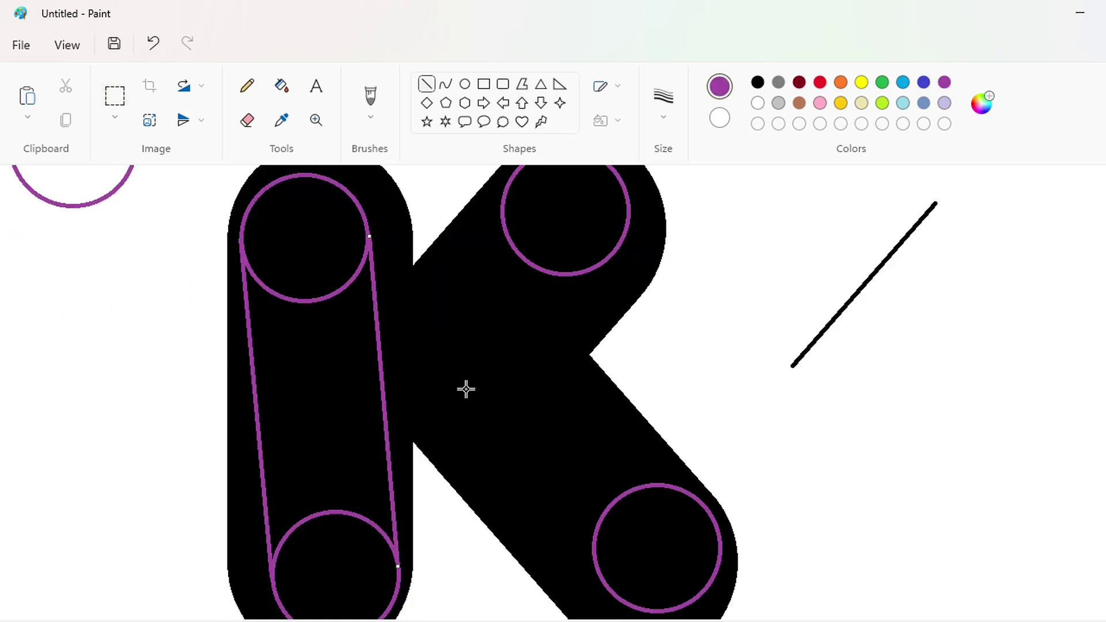
Draw purple lines from both sides of the upper arm's circle, one down-left into the stem and one toward the arms' junction.
scroll(489, 331, up, 2)
drag(506, 298, 369, 488)
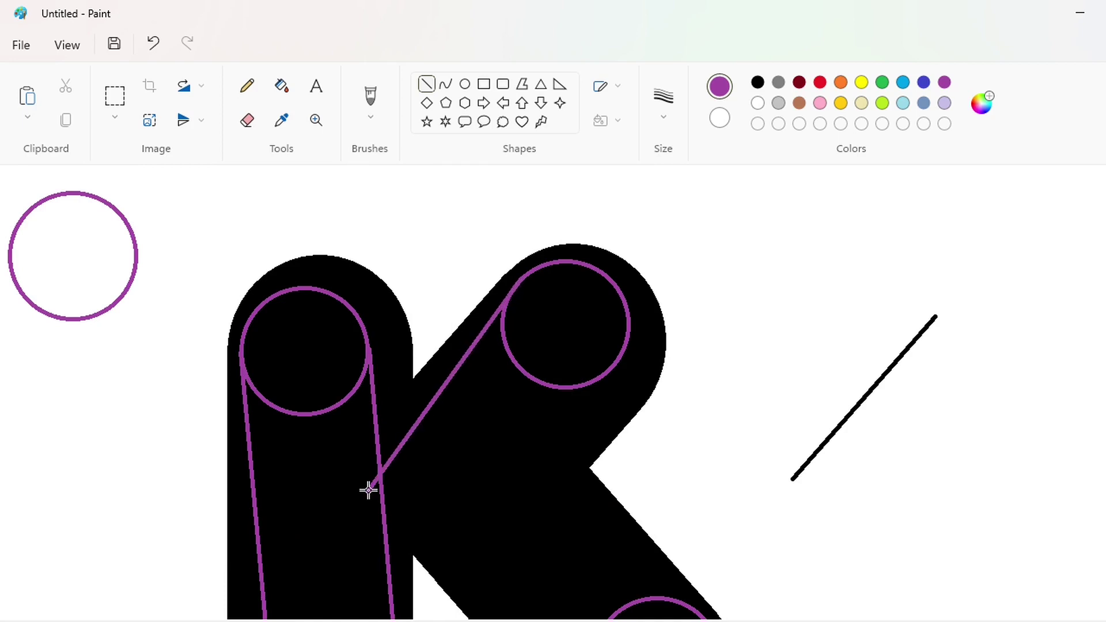
scroll(617, 366, down, 2)
drag(625, 233, 531, 404)
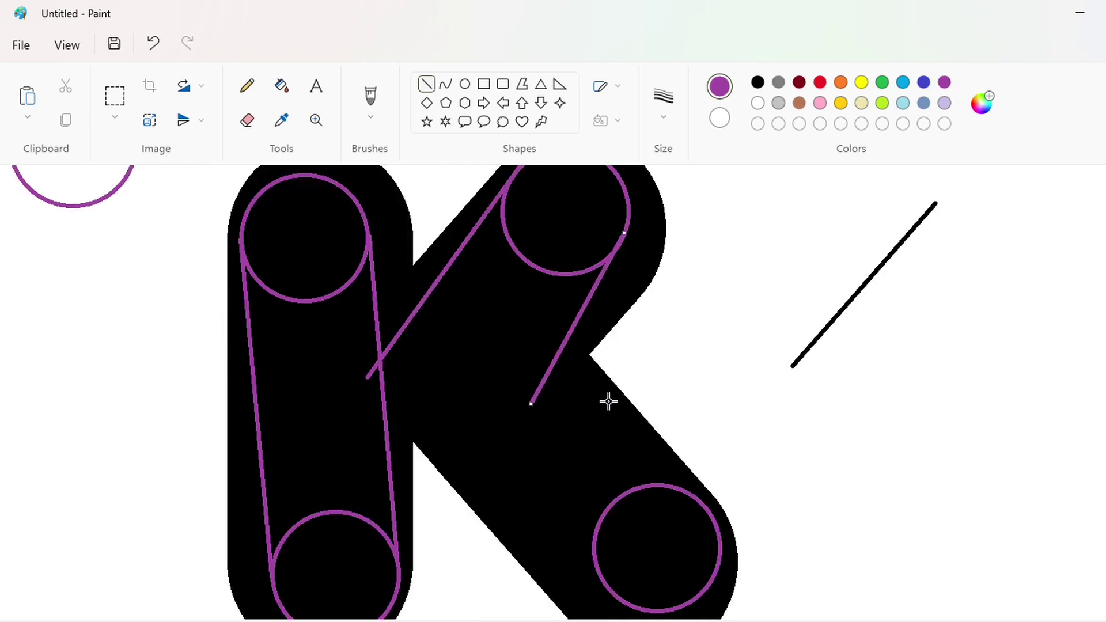
Draw purple lines from both sides of the lower arm's circle, one up-left to the stem and one to the arms' junction.
scroll(608, 401, down, 1)
drag(605, 526, 381, 321)
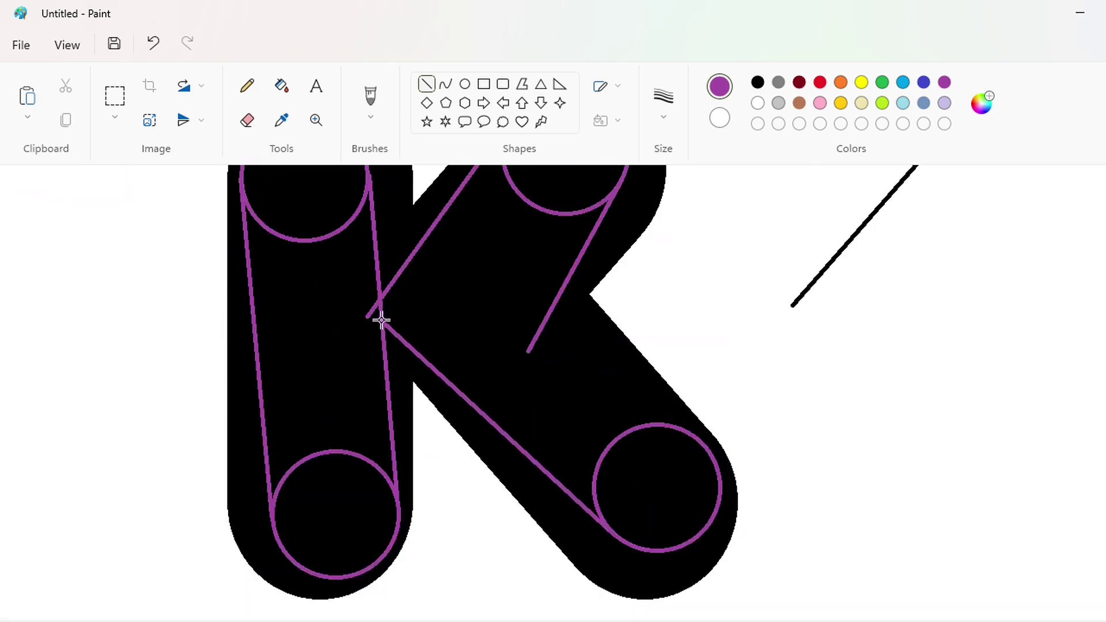
mouse_move(699, 441)
mouse_down()
mouse_move(548, 317)
mouse_move(539, 294)
mouse_up()
Fill the inner K's arms, stem and rounded ends with purple.
click(1031, 619)
click(282, 86)
click(480, 331)
click(489, 415)
click(570, 406)
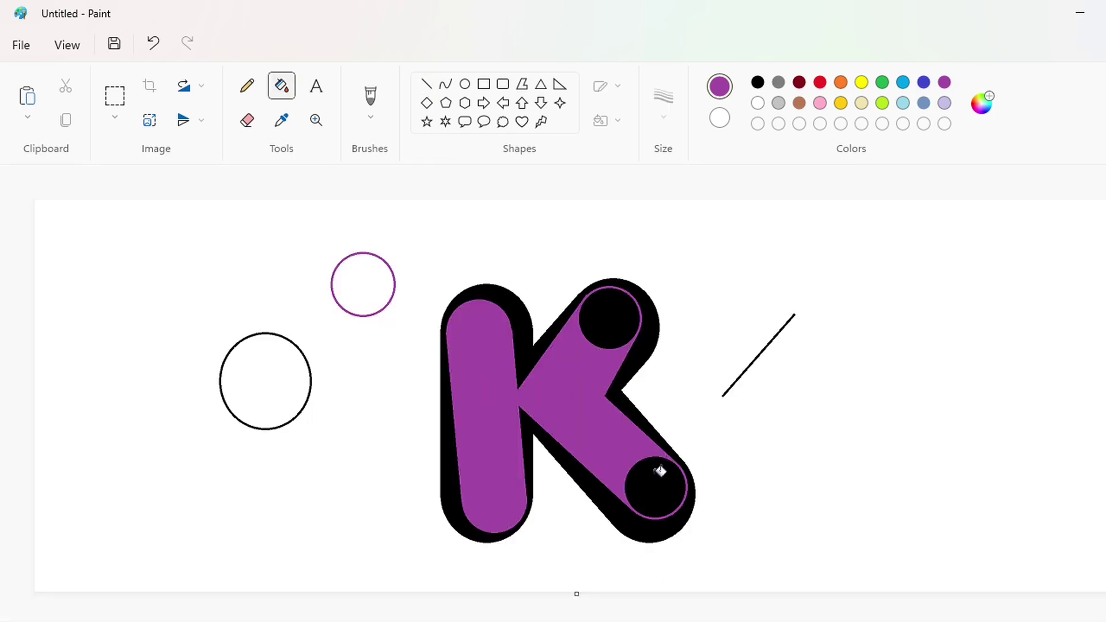
click(659, 477)
click(618, 311)
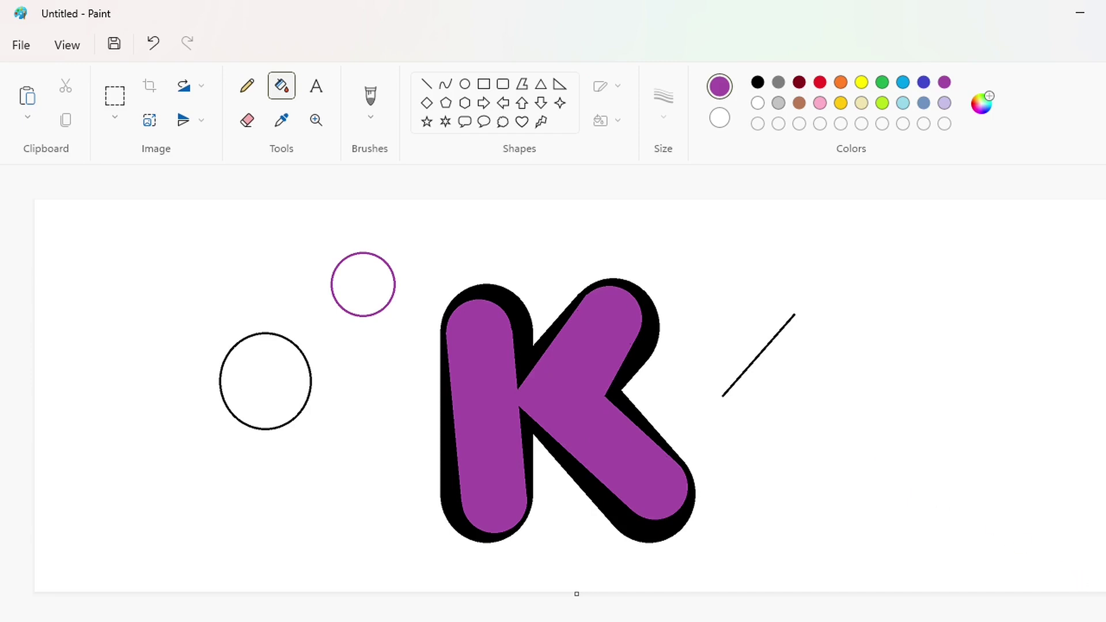
Undo all the purple fills inside the K, leaving only the purple outlines.
key(ctrl+Page_Up)
scroll(862, 523, down, 2)
key(ctrl+z)
key(ctrl+z)
key(ctrl+z)
key(ctrl+z)
scroll(863, 522, down, 2)
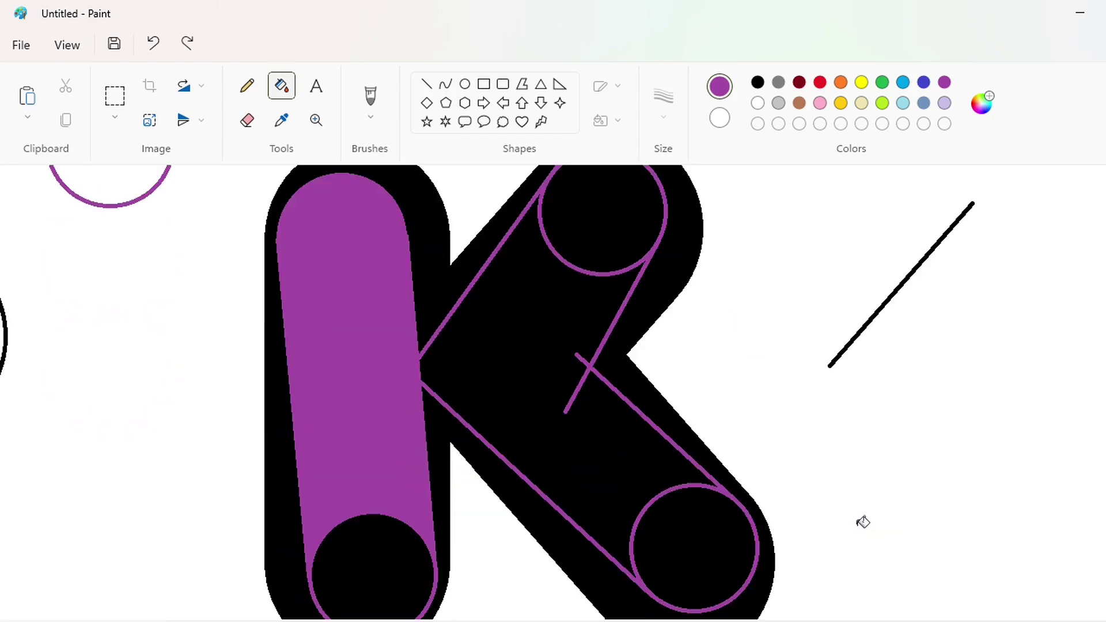
key(ctrl+z)
Draw another purple line from the upper-left edge of the upper arm's circle down-left into the stem.
scroll(611, 307, up, 2)
click(426, 84)
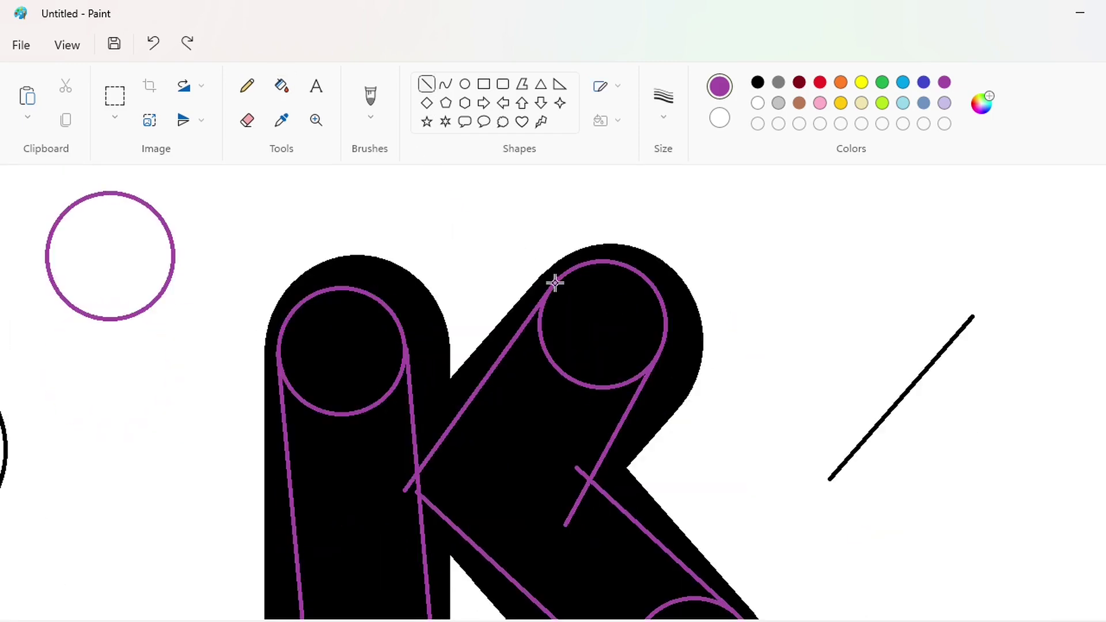
drag(554, 282, 387, 487)
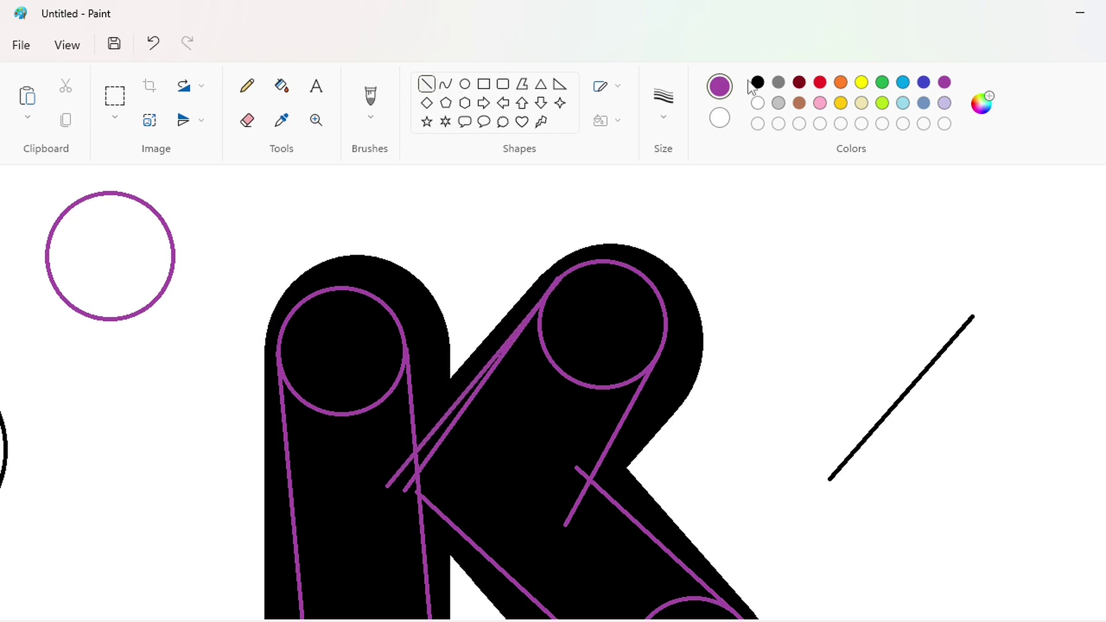
Fill the inner K's arms, stem and all four rounded ends with purple.
click(945, 86)
scroll(614, 313, down, 1)
click(603, 361)
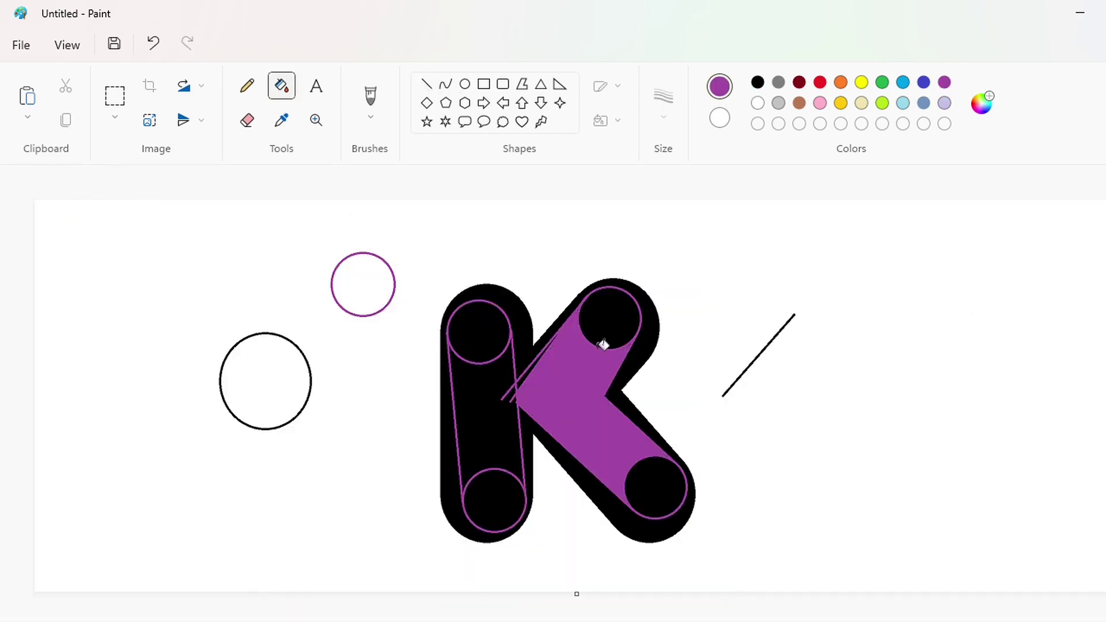
click(607, 326)
click(654, 488)
click(494, 501)
click(487, 403)
click(487, 331)
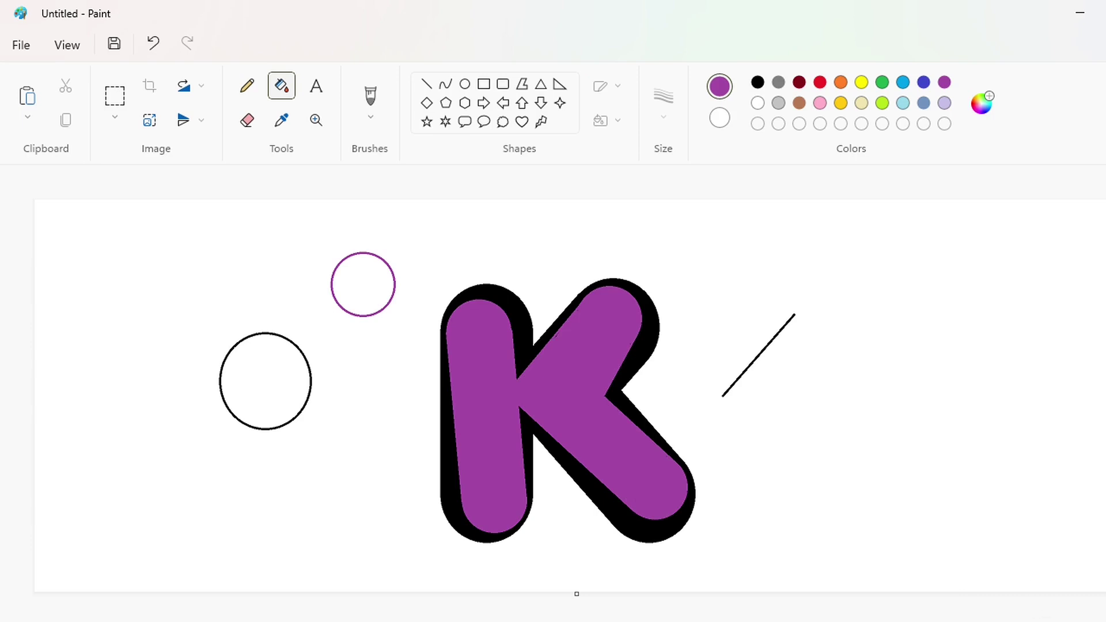
Touch up the black specks along the upper arm's left edge with the purple Pencil.
scroll(776, 428, up, 2)
scroll(776, 428, left, 2)
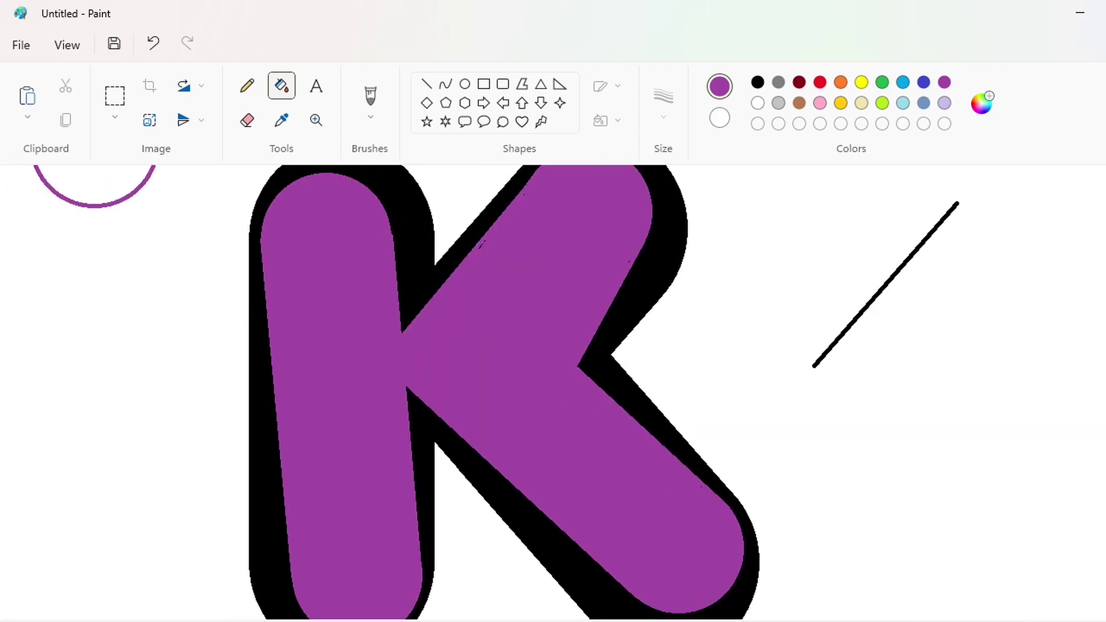
scroll(853, 569, up, 2)
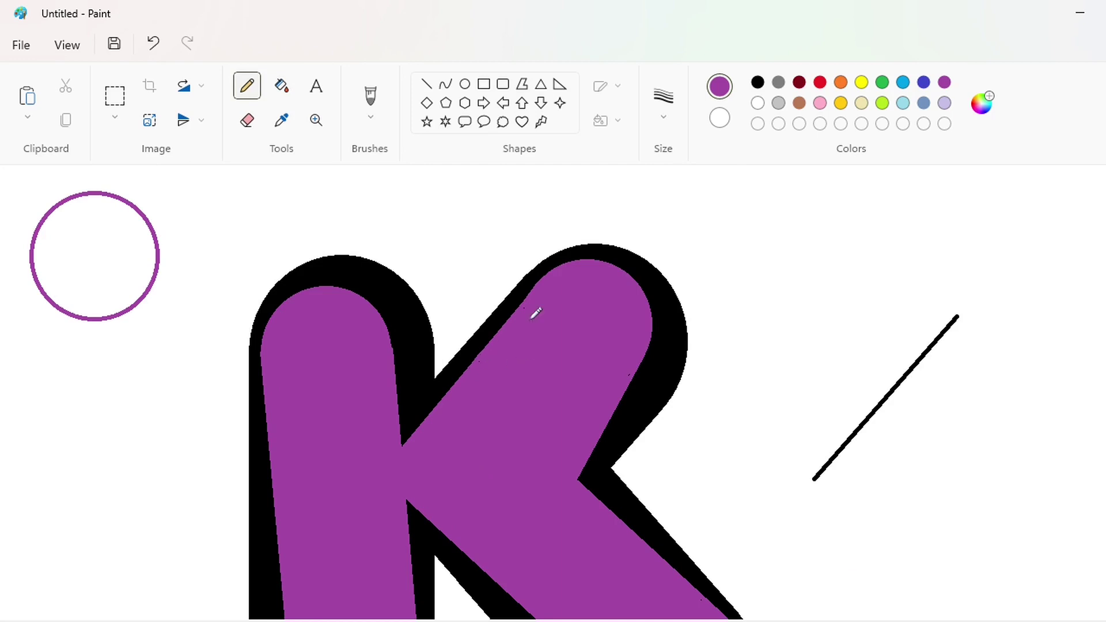
scroll(742, 427, down, 2)
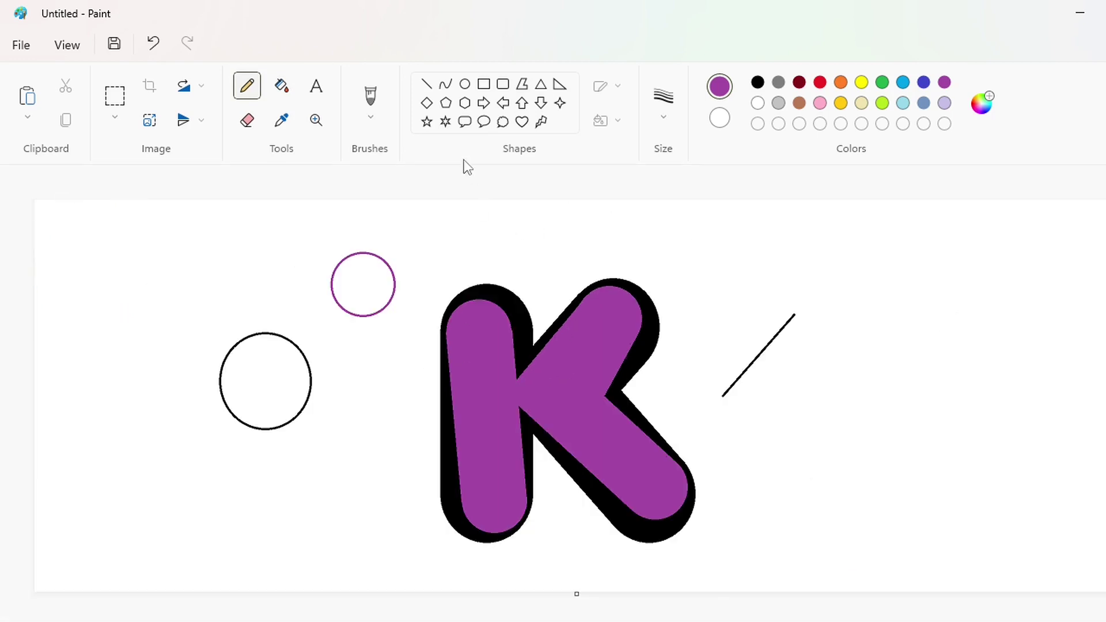
Clear the leftover circles and diagonal line around the K by filling the background purple and refilling everything outside the K white.
click(282, 88)
click(760, 230)
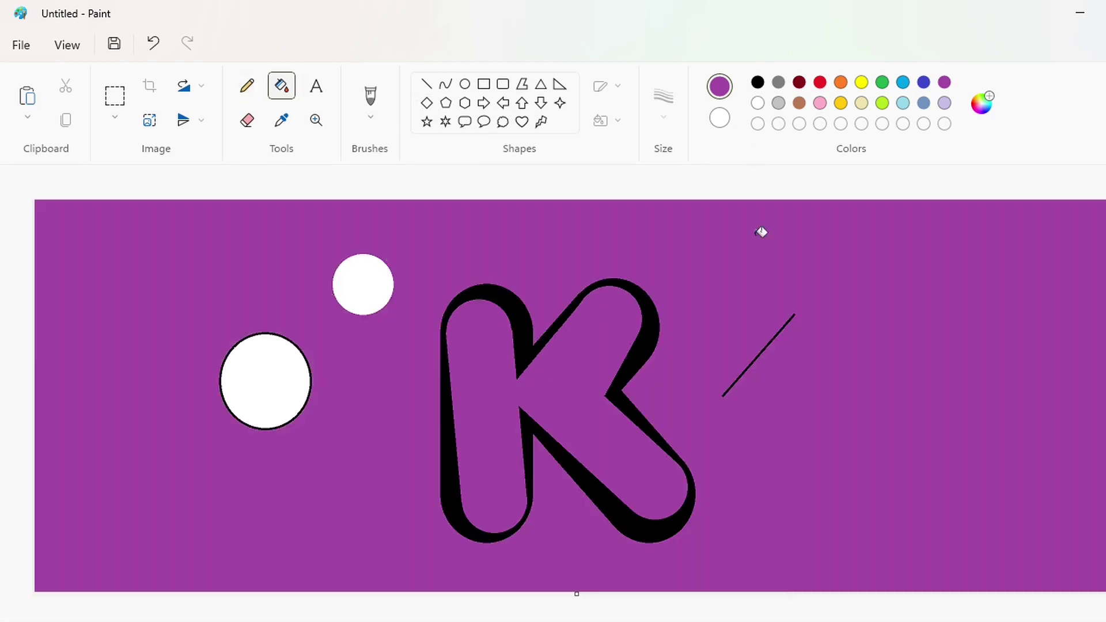
click(758, 103)
click(758, 229)
click(291, 350)
Draw an indigo curve sagging across the K and a second curve looping from its right end back to the upper arm.
click(446, 84)
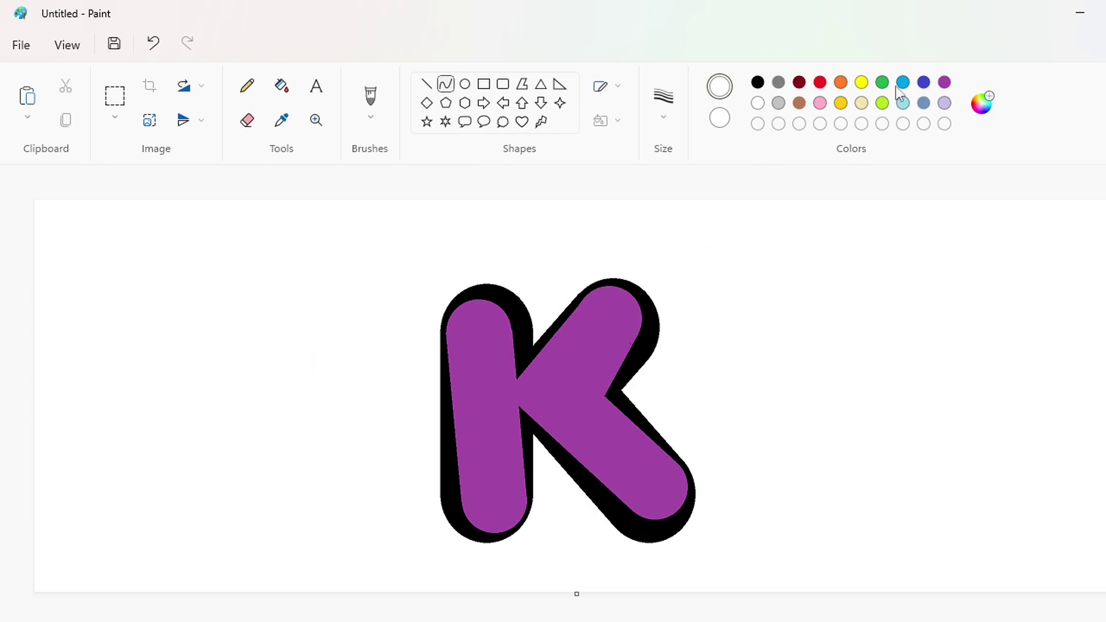
drag(389, 341, 724, 416)
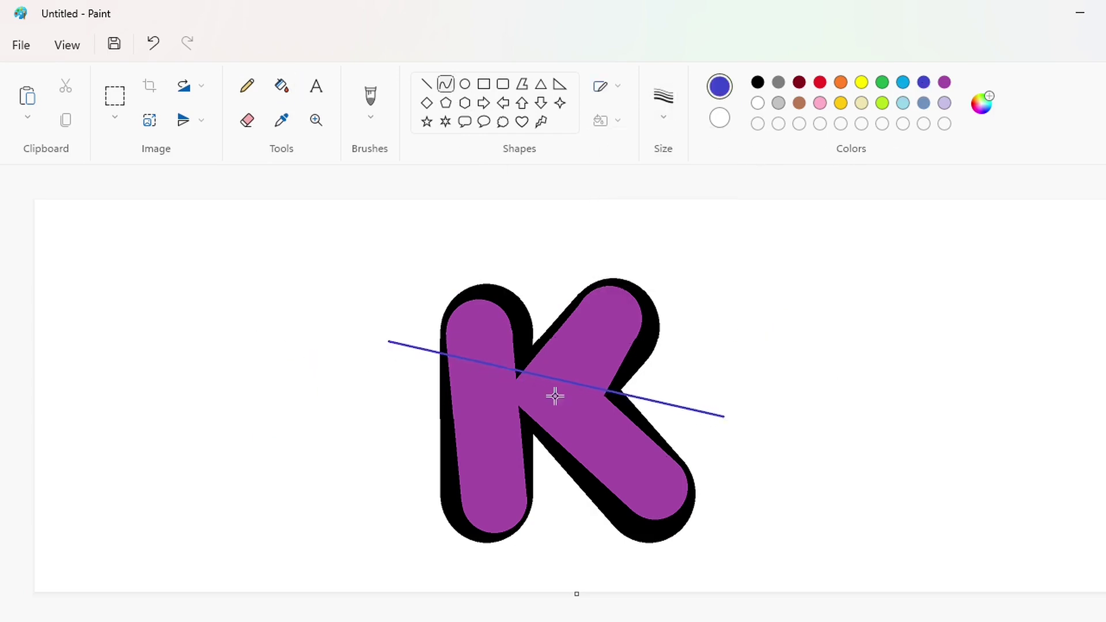
mouse_move(555, 395)
mouse_down()
mouse_move(524, 398)
mouse_move(638, 481)
mouse_move(623, 489)
mouse_up()
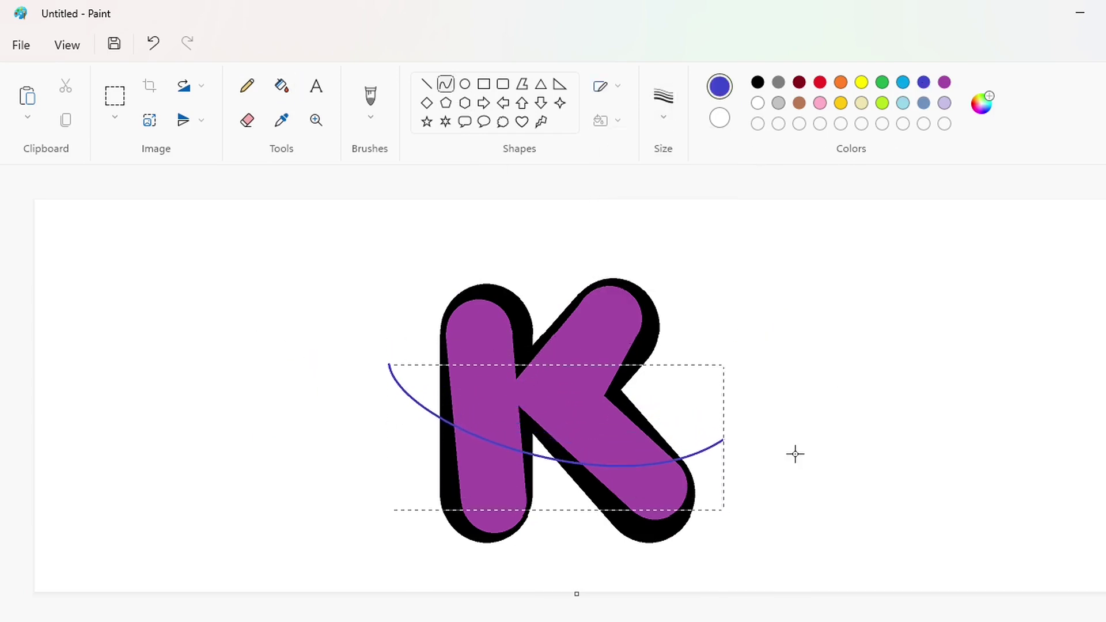
click(795, 454)
drag(643, 360, 704, 384)
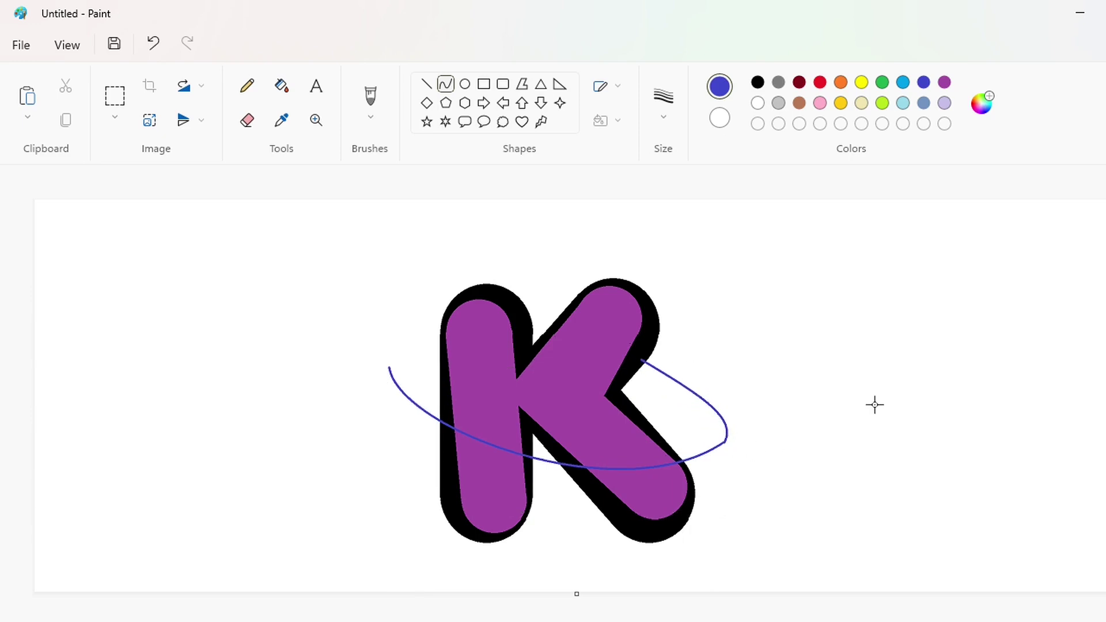
Undo both indigo curves drawn around the K.
key(ctrl+z)
click(1094, 621)
drag(576, 621, 789, 621)
scroll(739, 571, down, 3)
key(ctrl+z)
click(1026, 621)
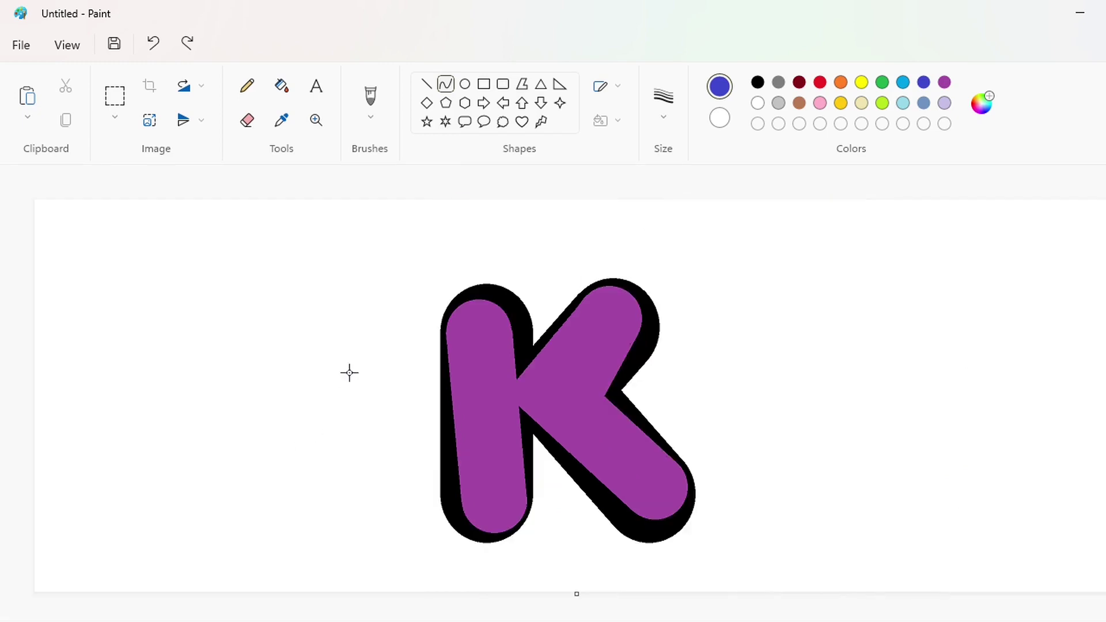
Draw a wide indigo curve sagging across the K and nudge it slightly right and up so it crosses the middle.
drag(339, 361, 729, 452)
drag(396, 375, 578, 503)
key(Right)
key(Right)
key(Right)
key(Right)
key(Right)
key(Right)
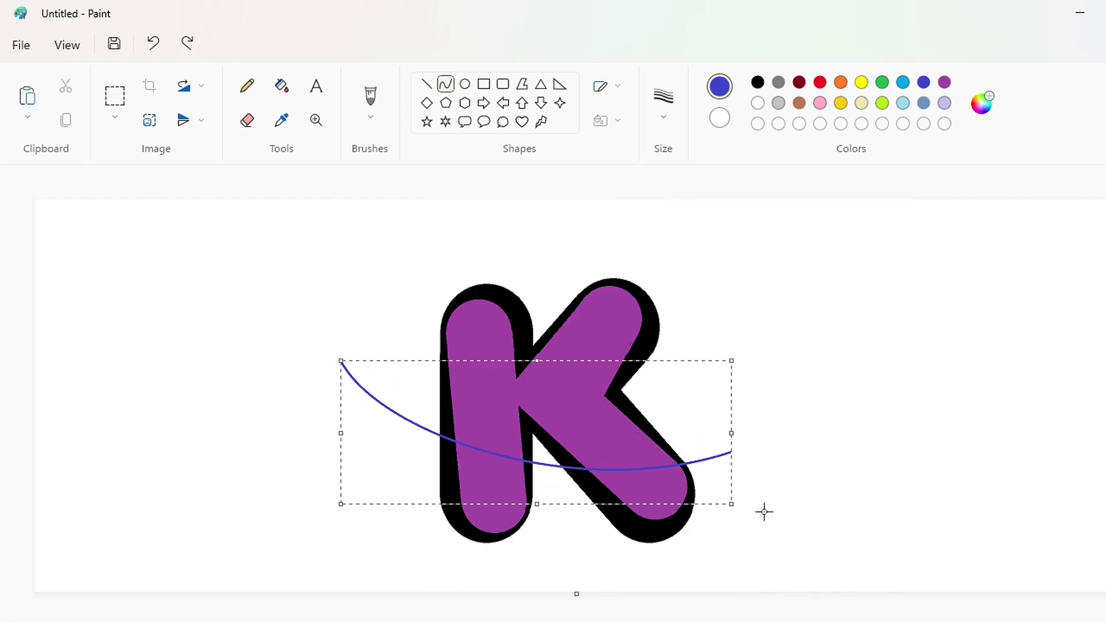
key(Up)
key(Up)
key(Up)
key(Up)
key(Up)
key(Up)
key(Up)
key(Up)
key(Up)
key(Up)
key(Up)
key(Up)
key(Up)
key(Up)
key(Up)
key(Up)
key(Up)
key(Up)
key(Up)
key(Up)
key(Up)
key(Up)
key(Up)
key(Up)
key(Up)
key(Up)
key(Up)
key(Up)
key(Up)
key(Up)
key(Up)
key(Up)
key(Up)
key(Up)
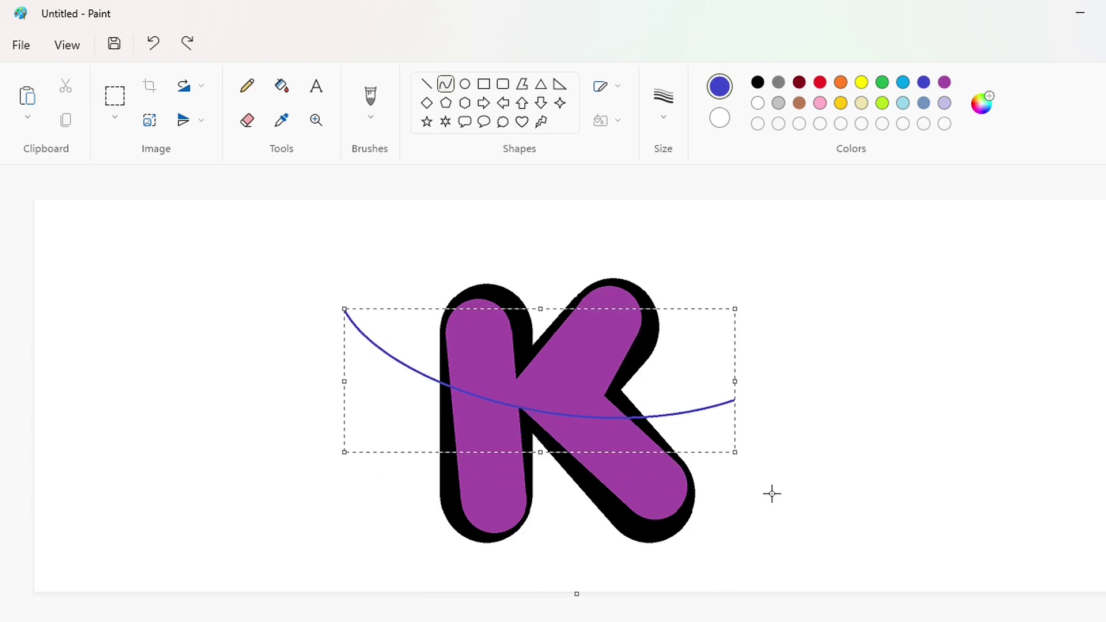
click(772, 494)
Add short indigo curves hooking upward at the left and right ends of the wide curve.
scroll(520, 510, up, 1)
scroll(520, 510, right, 1)
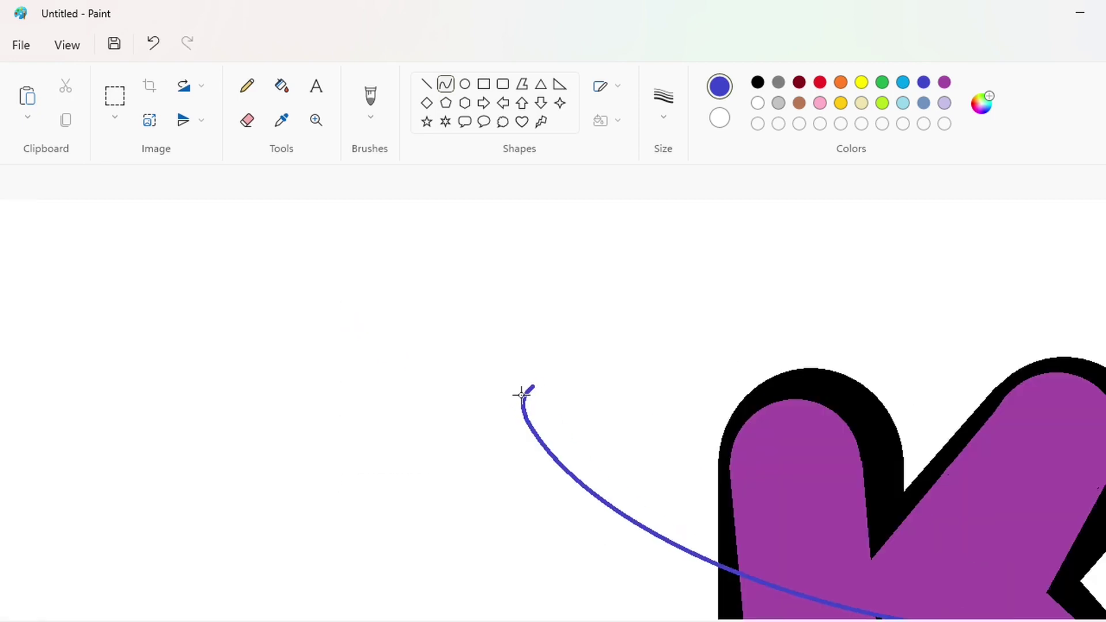
scroll(788, 473, right, 6)
scroll(788, 473, down, 3)
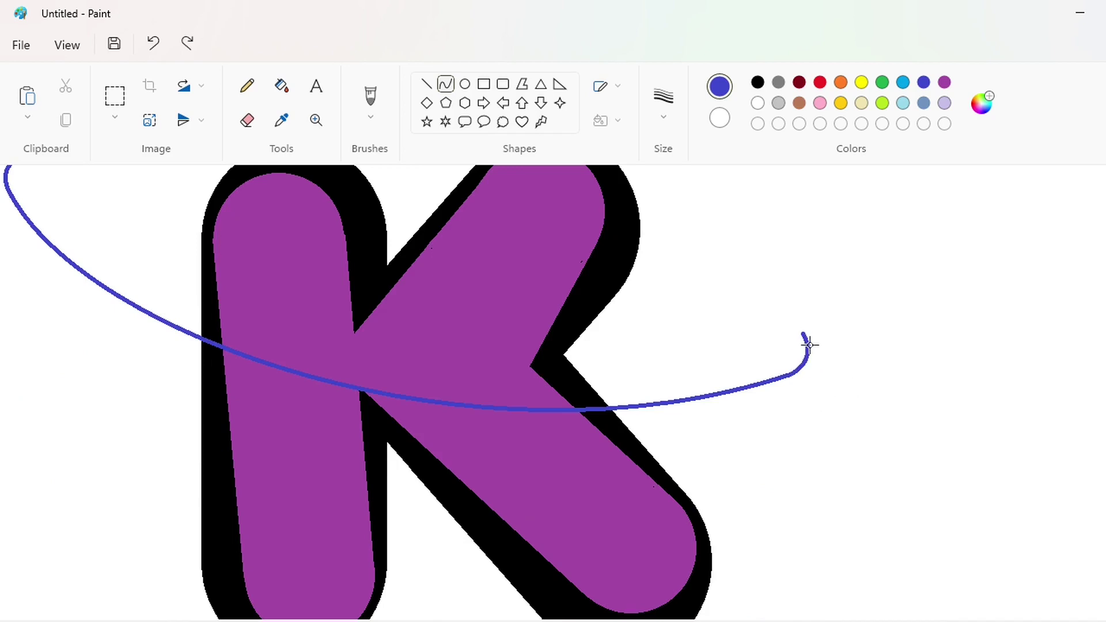
scroll(829, 470, down, 1)
scroll(738, 607, up, 1)
scroll(738, 607, down, 2)
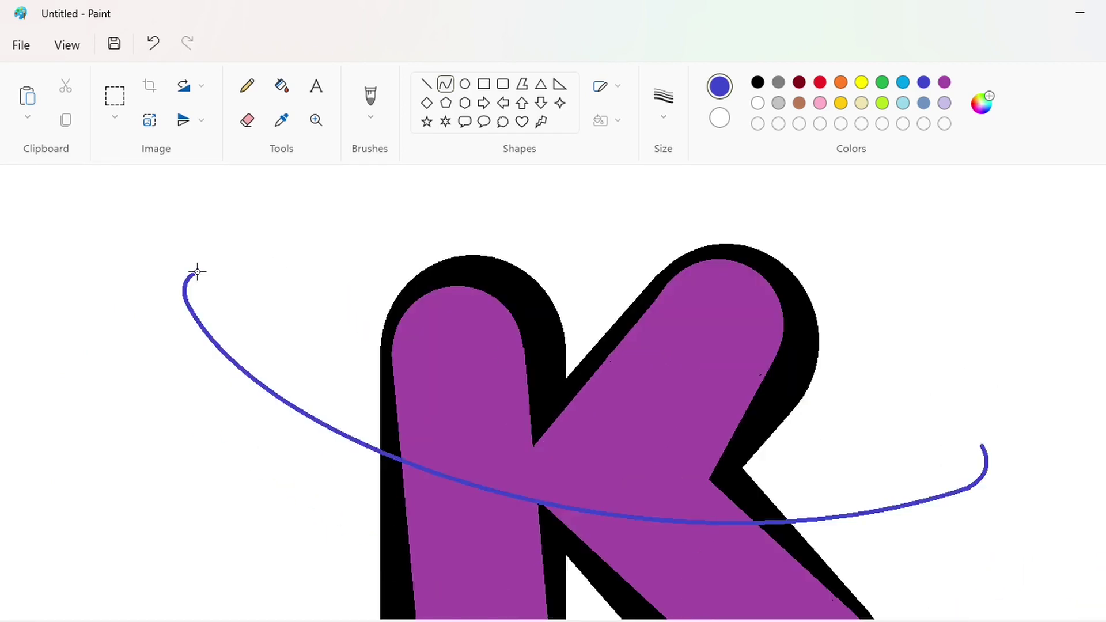
Try to close the ring with a single indigo curve from the left hook to the right hook.
drag(197, 272, 976, 444)
drag(217, 271, 227, 249)
drag(904, 415, 940, 369)
key(ctrl+z)
Try an indigo curve from the left hook to the stem's upper-left edge, and undo it.
drag(192, 275, 404, 291)
drag(242, 275, 220, 262)
drag(320, 277, 313, 265)
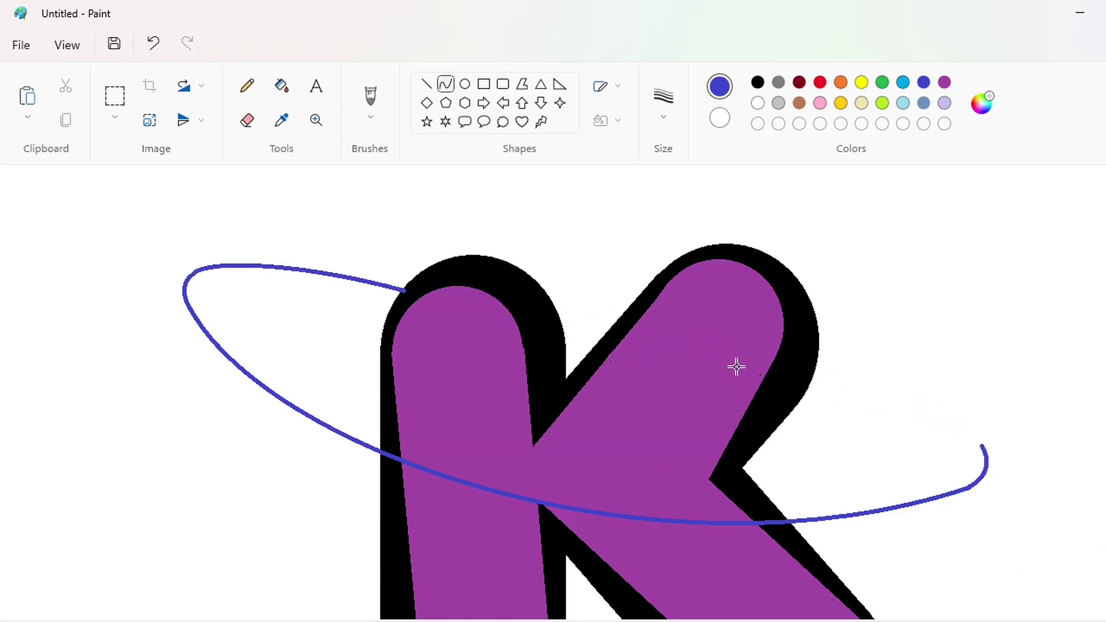
key(ctrl+z)
Try an indigo curve from the right hook across the upper arm to the stem, and undo it.
drag(981, 445, 706, 340)
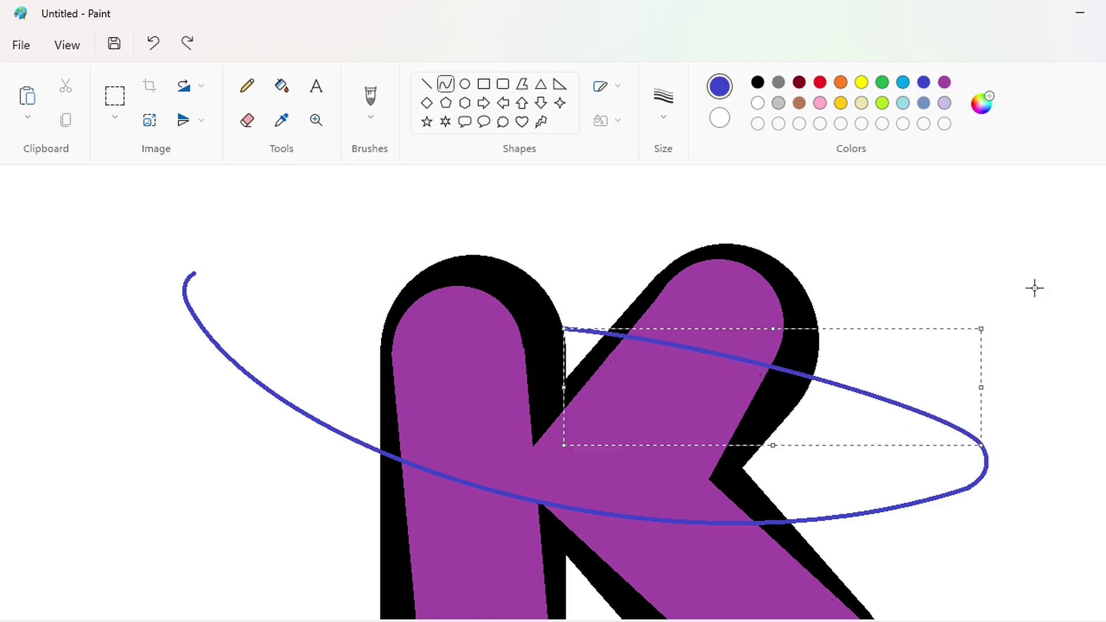
drag(195, 274, 326, 266)
key(ctrl+z)
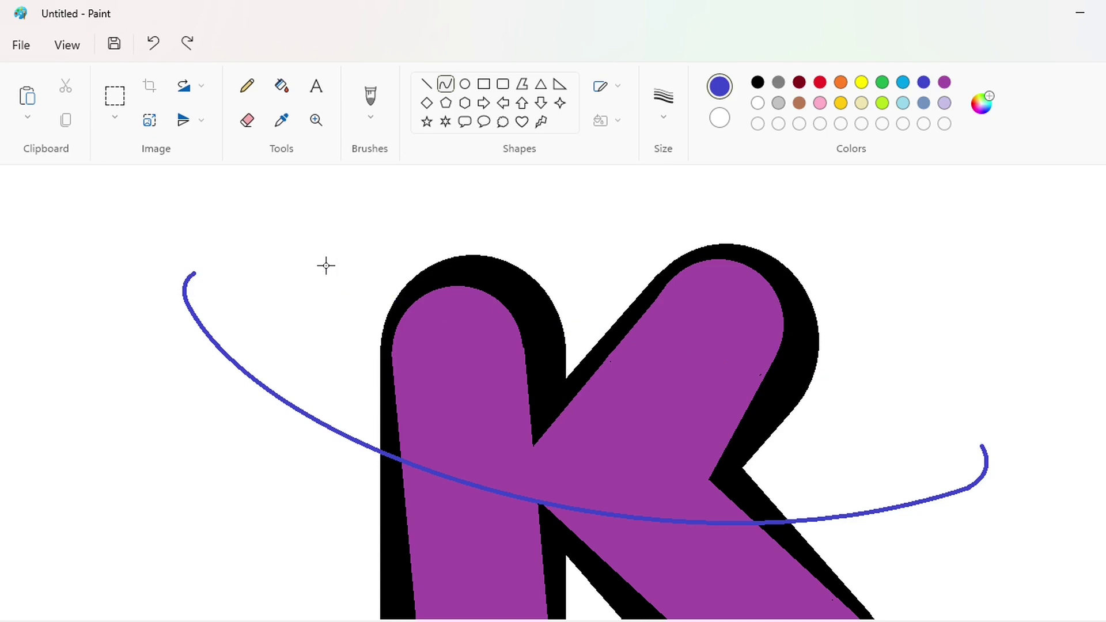
Draw the ring's inner upper edge with indigo curves from the right hook to the stem and from the left hook to the stem.
mouse_move(979, 448)
mouse_down()
mouse_move(557, 317)
mouse_move(697, 338)
mouse_up()
drag(198, 276, 359, 286)
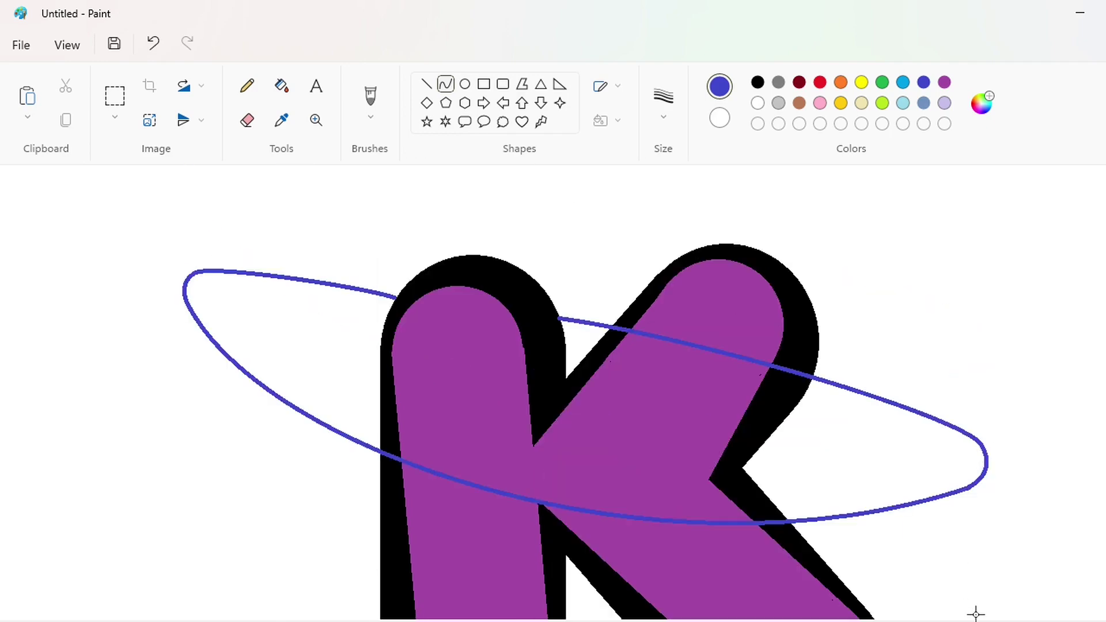
Draw a wider indigo curve below the first one as the ring's lower outer edge.
ctrl+scroll(703, 522, down, 2)
drag(317, 315, 741, 420)
mouse_move(663, 423)
mouse_down()
mouse_move(494, 415)
mouse_move(591, 487)
mouse_up()
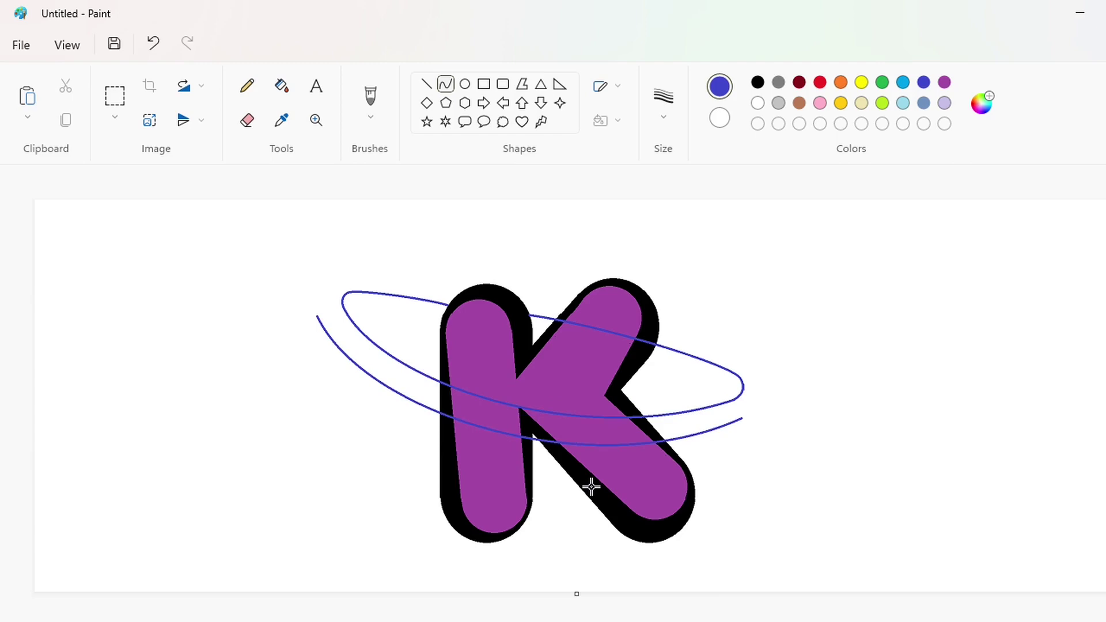
click(933, 538)
Round off both ends of the outer curve with short indigo curves, joining the left one to the inner ring.
ctrl+scroll(780, 565, up, 3)
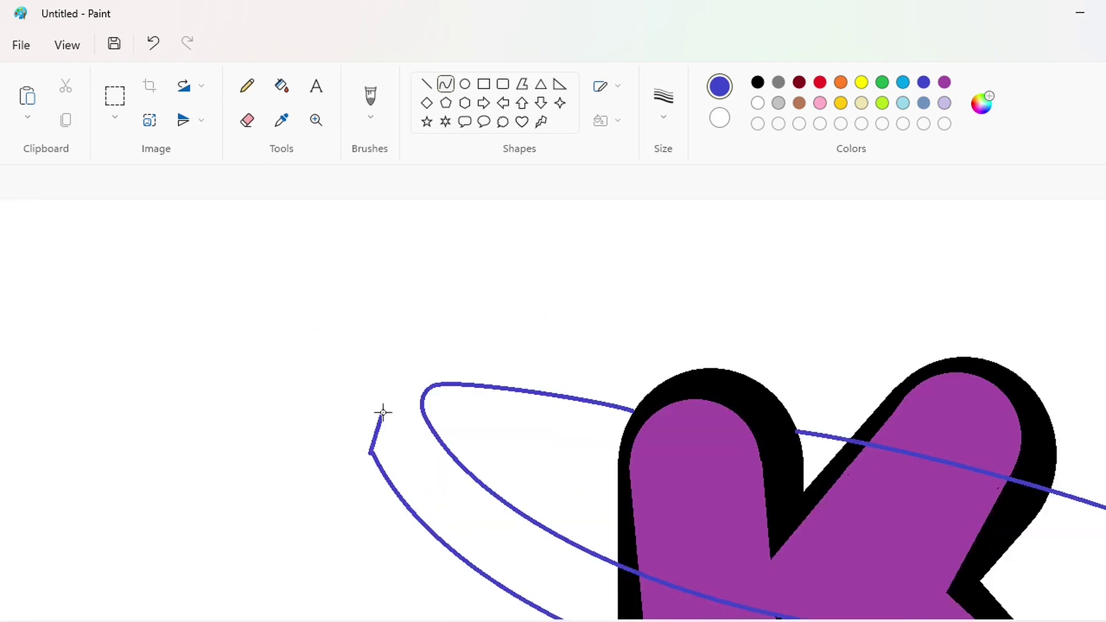
drag(383, 412, 428, 385)
mouse_move(397, 416)
mouse_down()
mouse_move(343, 415)
mouse_move(392, 373)
mouse_up()
click(551, 570)
scroll(599, 565, right, 5)
scroll(637, 558, down, 2)
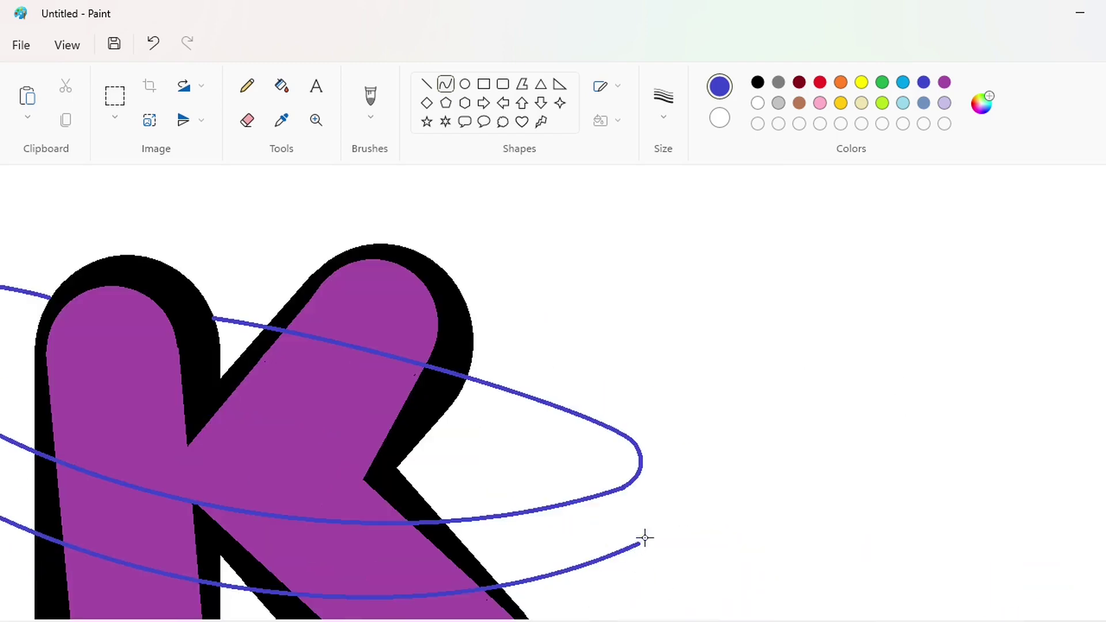
drag(639, 544, 683, 441)
mouse_move(668, 490)
mouse_down()
mouse_move(673, 525)
mouse_move(710, 488)
mouse_up()
click(763, 534)
Draw the ring's upper outer edge as an indigo curve from its right end across the upper arm to the stem.
scroll(763, 534, left, 3)
drag(824, 439, 344, 292)
drag(772, 422, 793, 415)
drag(611, 368, 577, 320)
click(461, 490)
Fill the ring's front band and right end with indigo, covering the parts that cross the K.
scroll(461, 489, left, 4)
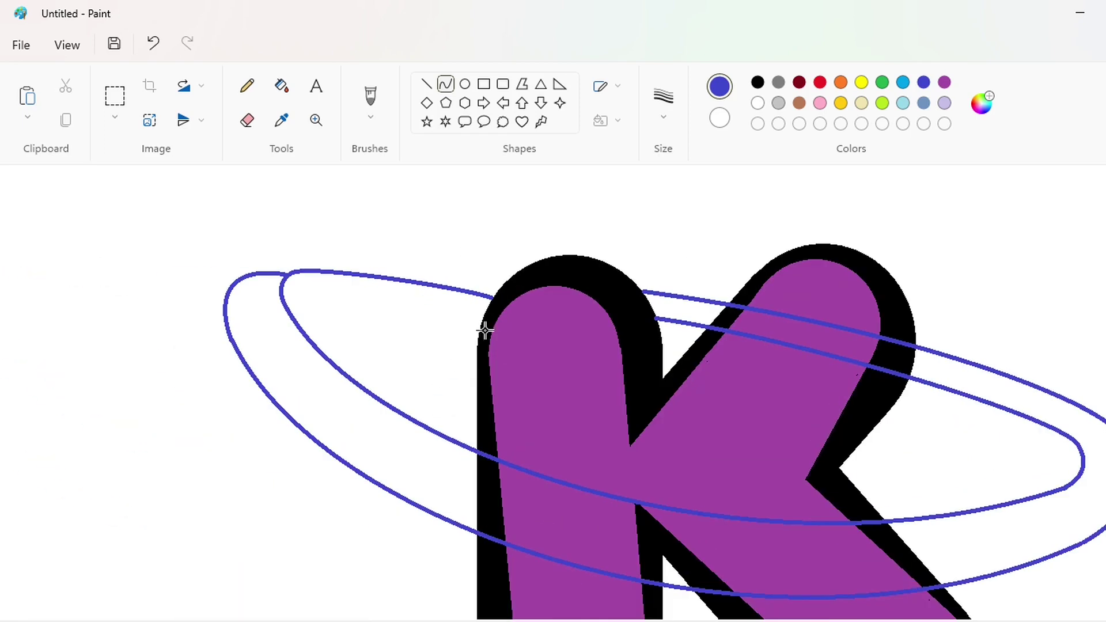
scroll(553, 392, down, 1)
click(282, 86)
click(406, 389)
click(447, 406)
click(484, 420)
click(578, 427)
click(540, 439)
click(716, 408)
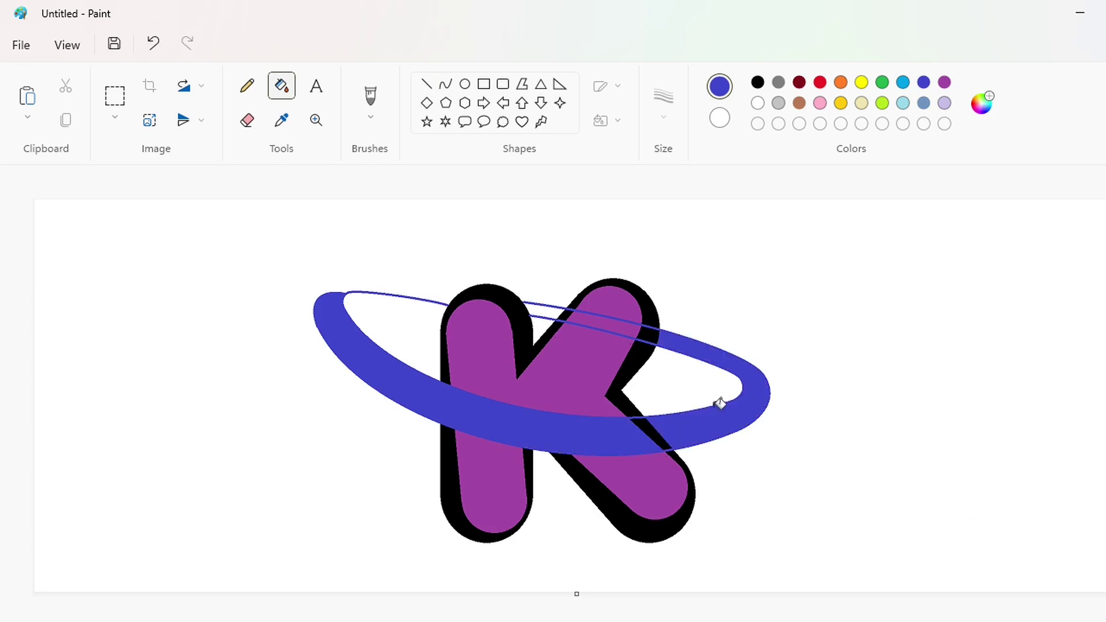
Fill the ring's gap between stem and upper arm with indigo, and recolor the ring lines crossing the upper arm to match the K.
scroll(667, 345, up, 1)
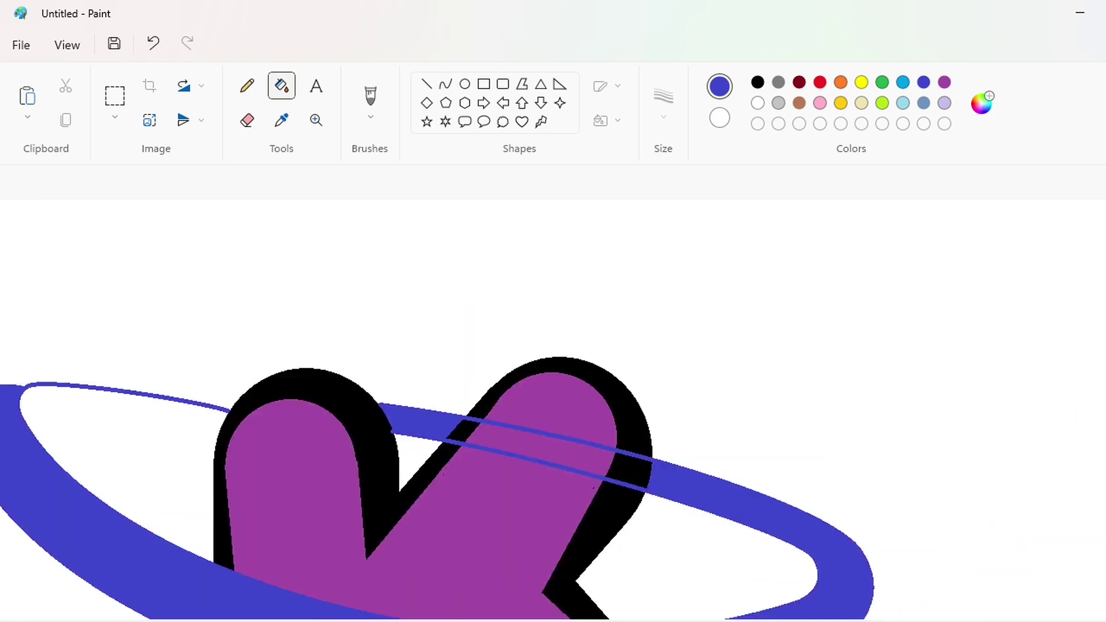
scroll(598, 232, down, 2)
click(427, 83)
click(944, 82)
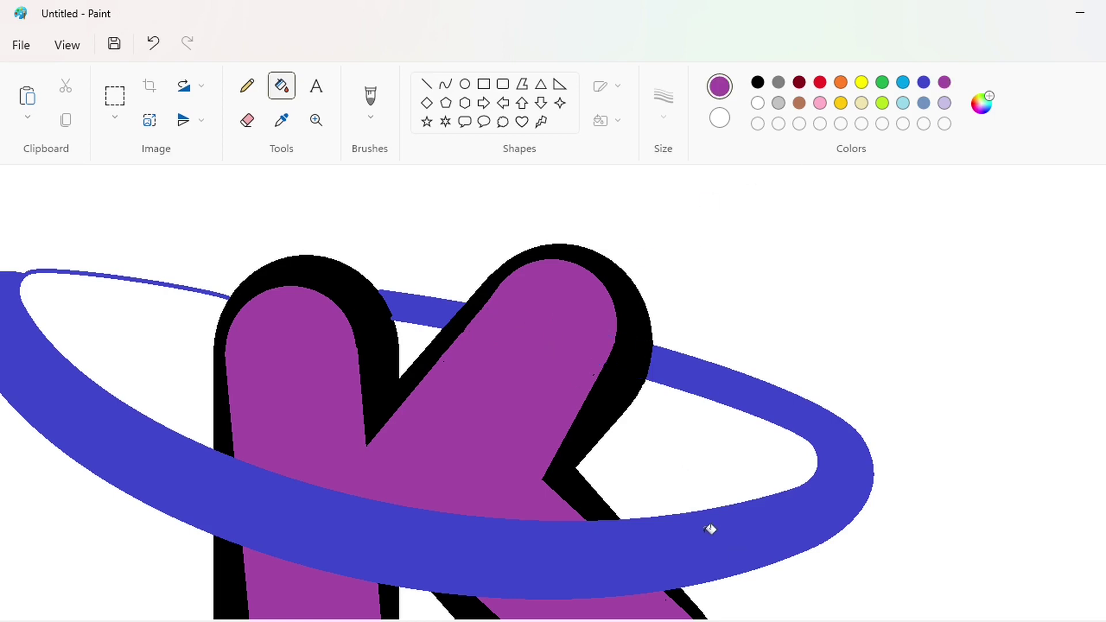
Draw a black circle outline and position it above the ring's left end, overlapping the stem's upper-left edge.
scroll(553, 392, left, 3)
scroll(1014, 597, down, 1)
click(464, 84)
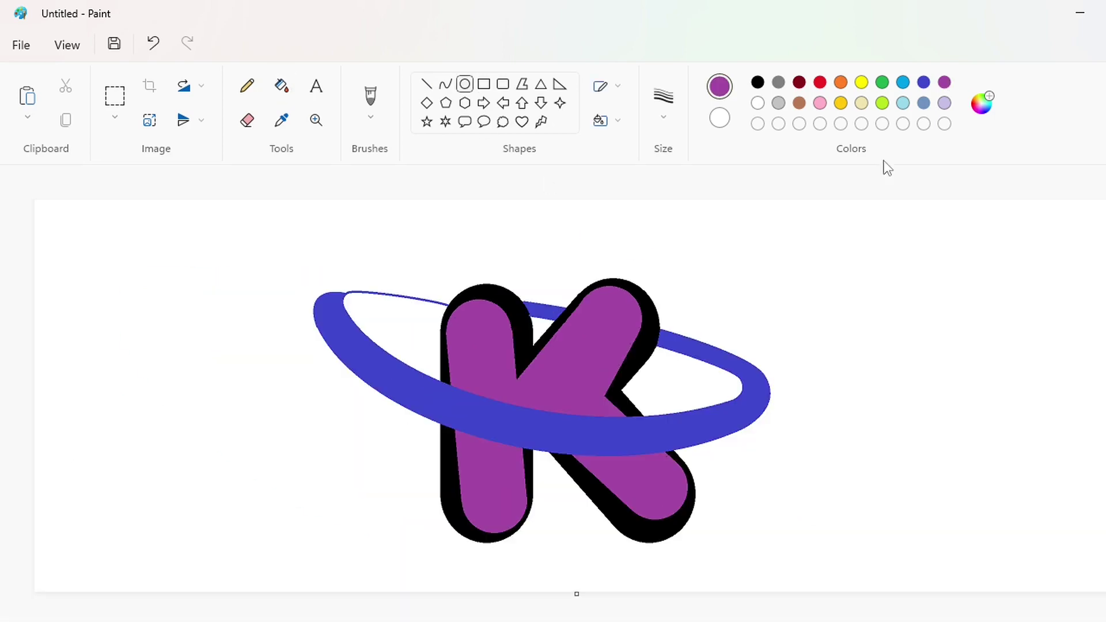
drag(284, 228, 425, 365)
mouse_move(353, 305)
mouse_down()
mouse_move(385, 296)
mouse_move(393, 278)
mouse_up()
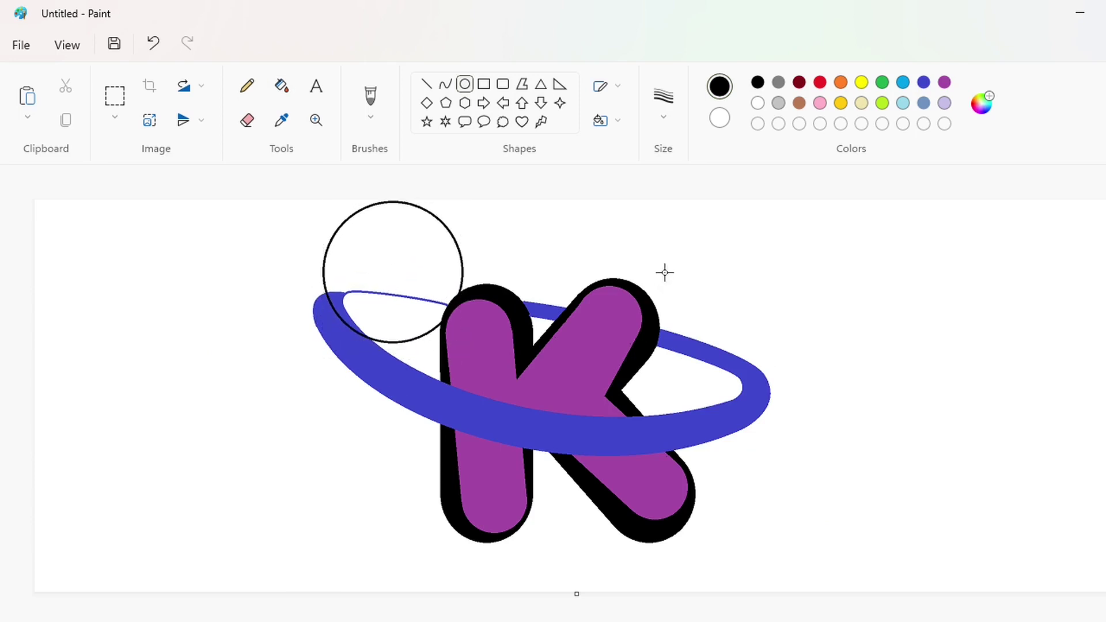
Fill the circle above the ring's left end with black, including the parts that overlap the ring.
click(281, 85)
click(358, 253)
click(344, 294)
Draw two concentric purple circles in the empty area beside the K logo and fill the band between them with purple.
click(465, 84)
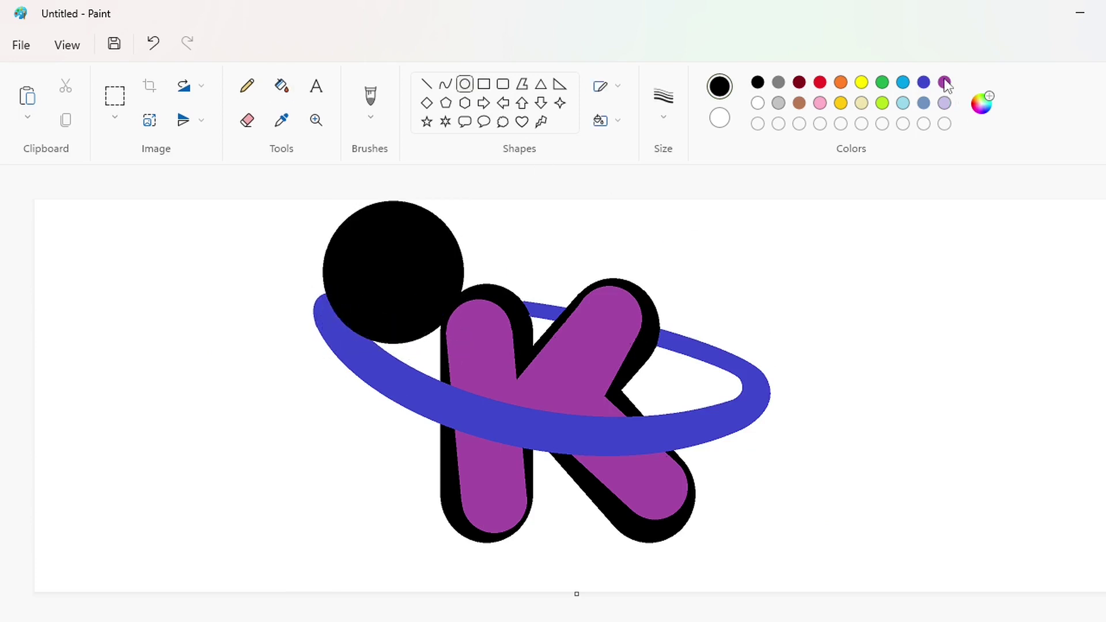
click(944, 82)
drag(347, 232, 443, 334)
mouse_move(392, 284)
mouse_down()
mouse_move(392, 273)
mouse_move(208, 355)
mouse_up()
click(839, 485)
scroll(457, 507, down, 2)
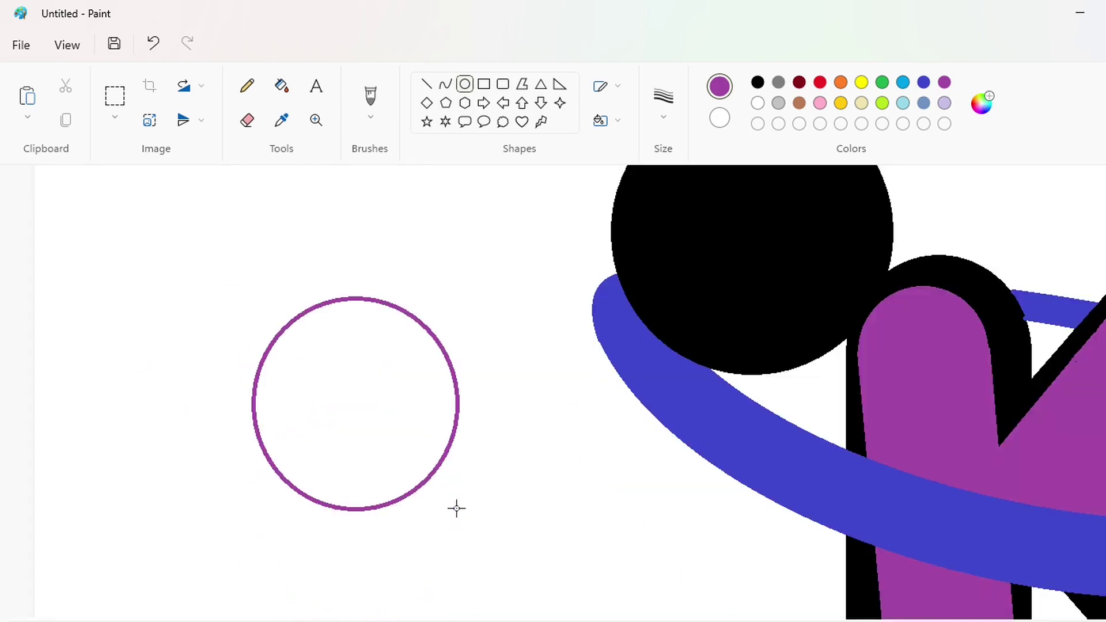
drag(298, 348, 410, 463)
click(276, 93)
click(405, 324)
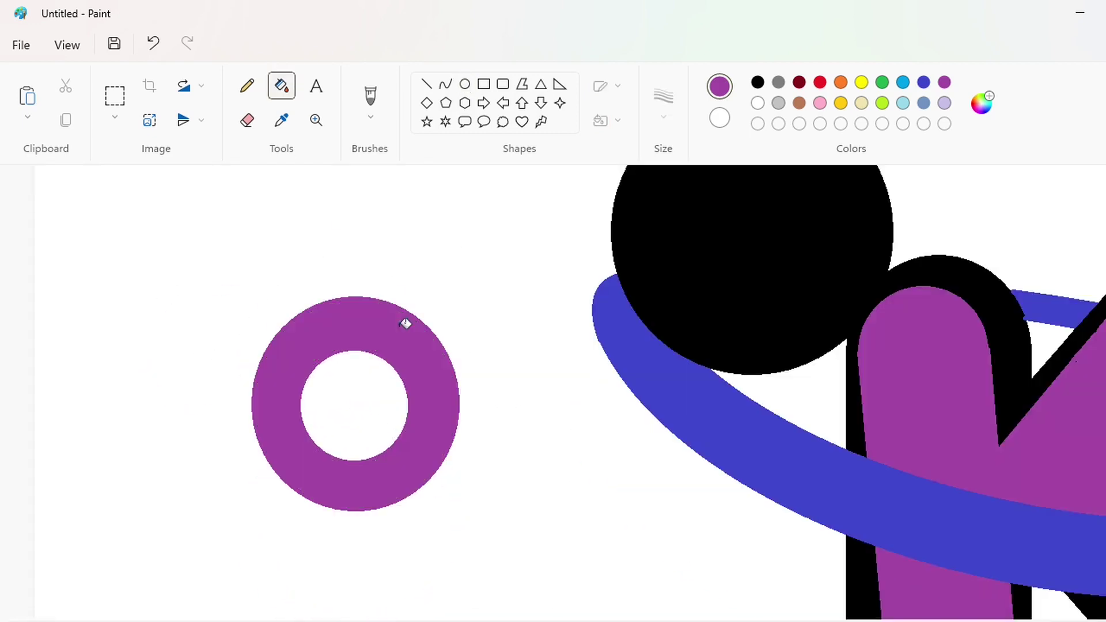
click(426, 84)
click(758, 82)
drag(246, 327, 336, 548)
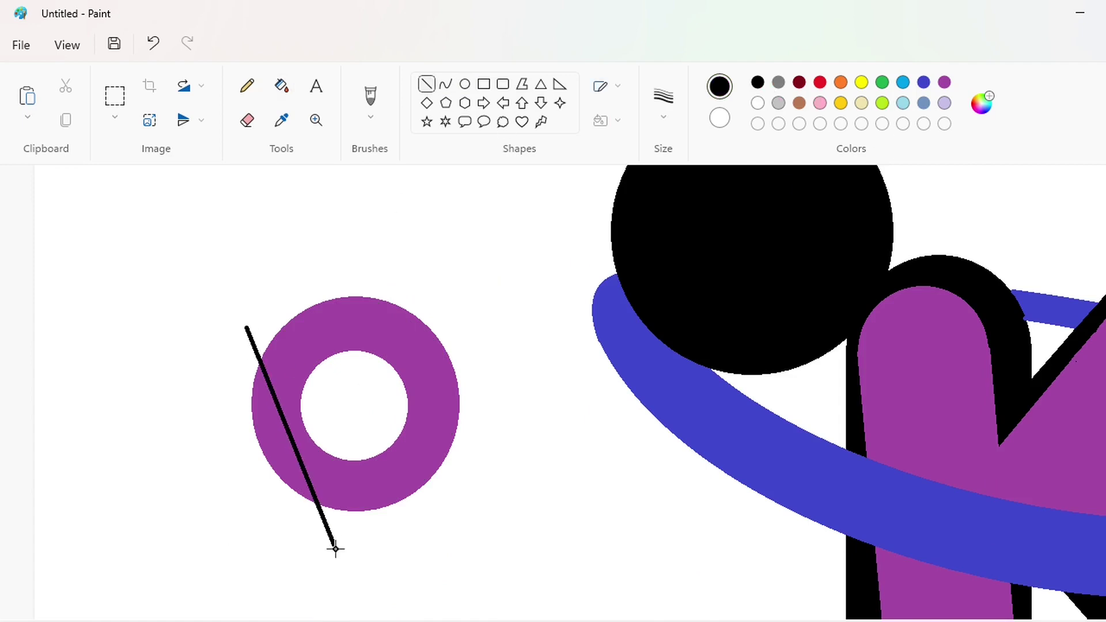
drag(261, 444, 119, 443)
click(114, 96)
drag(61, 278, 226, 611)
key(ctrl+c)
key(ctrl+v)
drag(143, 379, 364, 428)
key(ctrl+v)
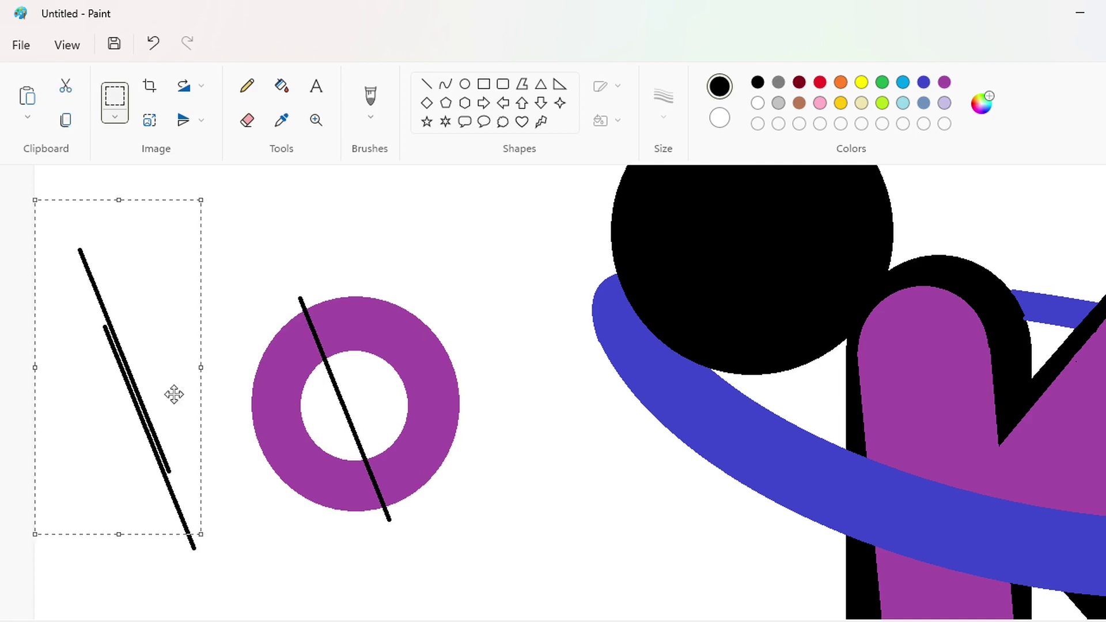
drag(173, 395, 326, 463)
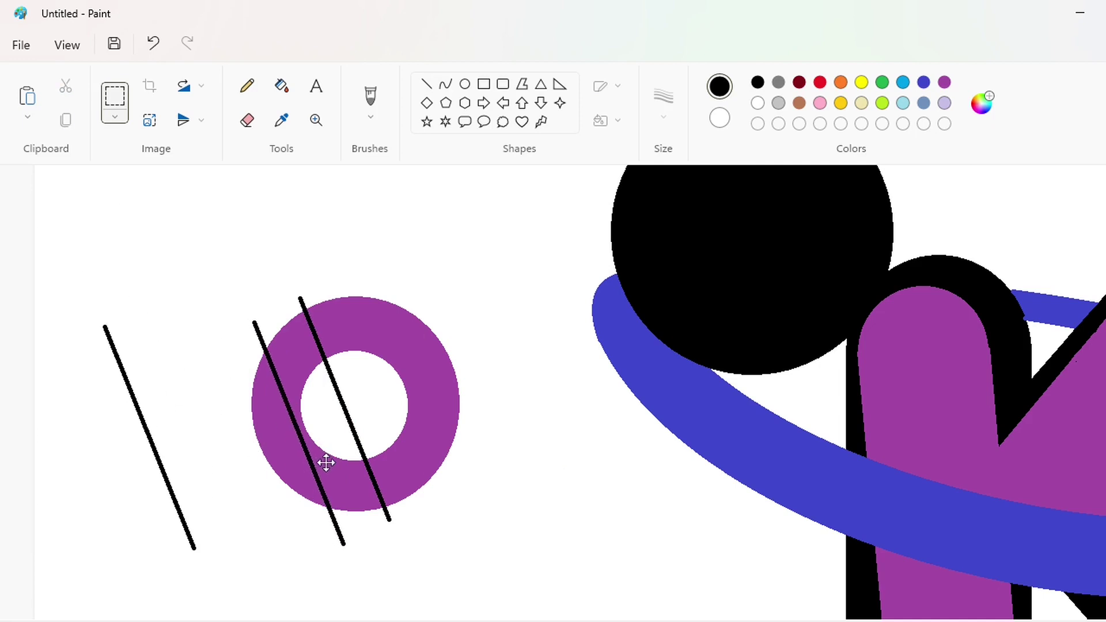
key(ctrl+z)
key(ctrl+z)
key(ctrl+z)
Draw a gently slanted purple line and move it just above the purple donut shape.
click(944, 82)
click(426, 84)
mouse_move(314, 306)
mouse_down()
mouse_move(148, 408)
mouse_move(136, 361)
mouse_up()
drag(225, 333, 224, 249)
Copy the slanted purple line and place one copy tangent to the donut's upper-left edge and another tangent to its lower edge.
click(115, 95)
drag(53, 289, 53, 287)
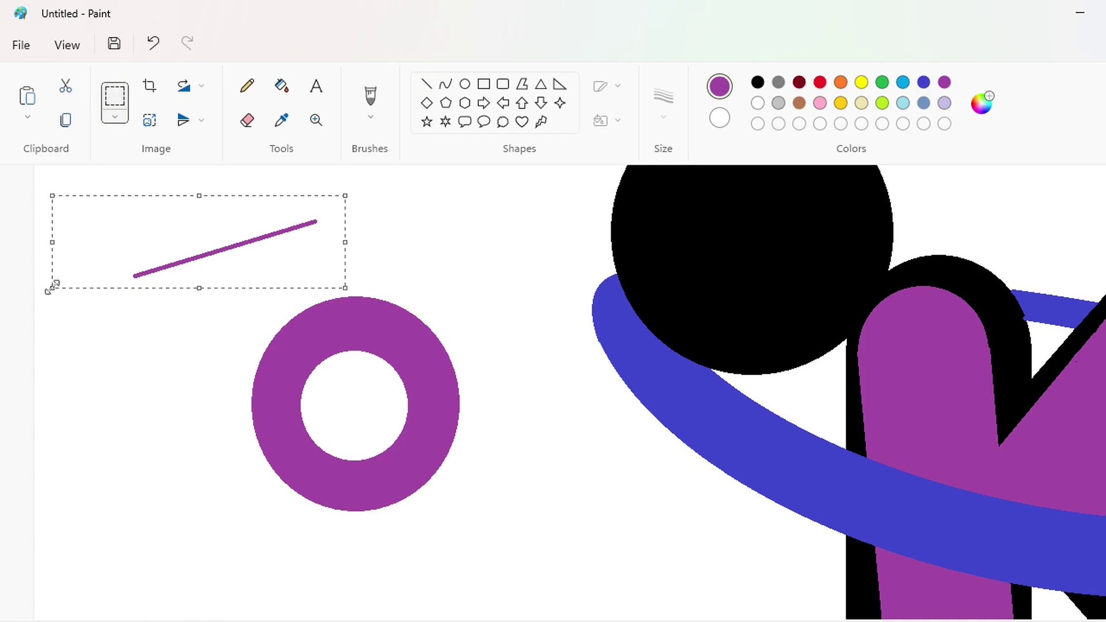
ctrl+drag(221, 251, 240, 330)
click(473, 342)
key(ctrl+v)
drag(222, 263, 307, 542)
click(238, 387)
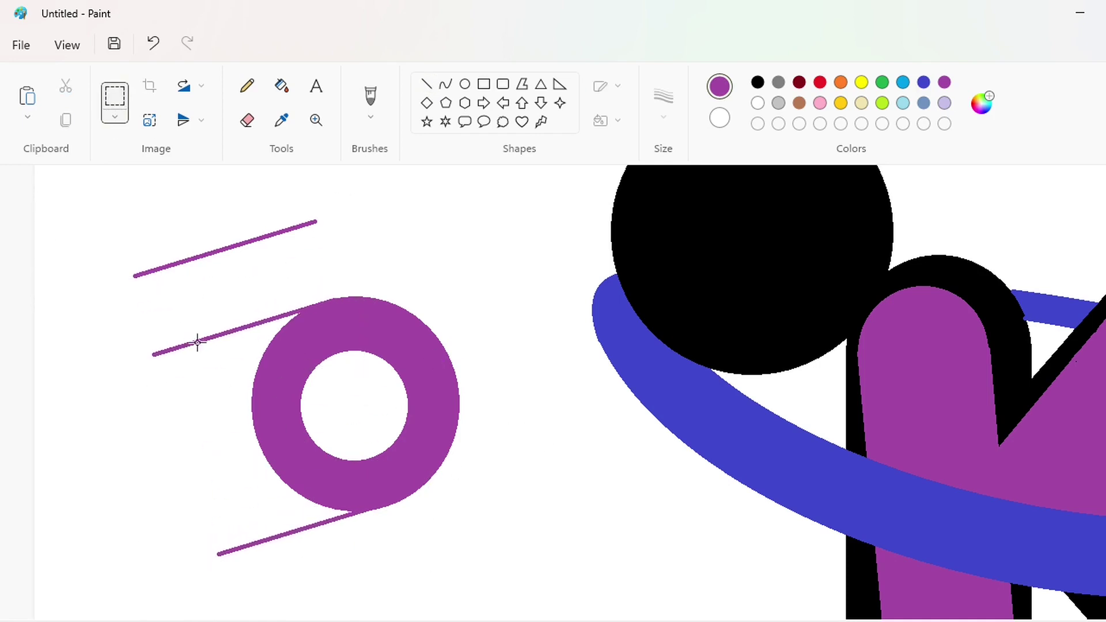
Draw a steep purple line spanning the two tangent lines and move it to the empty area below the donut.
click(427, 84)
drag(201, 340, 247, 541)
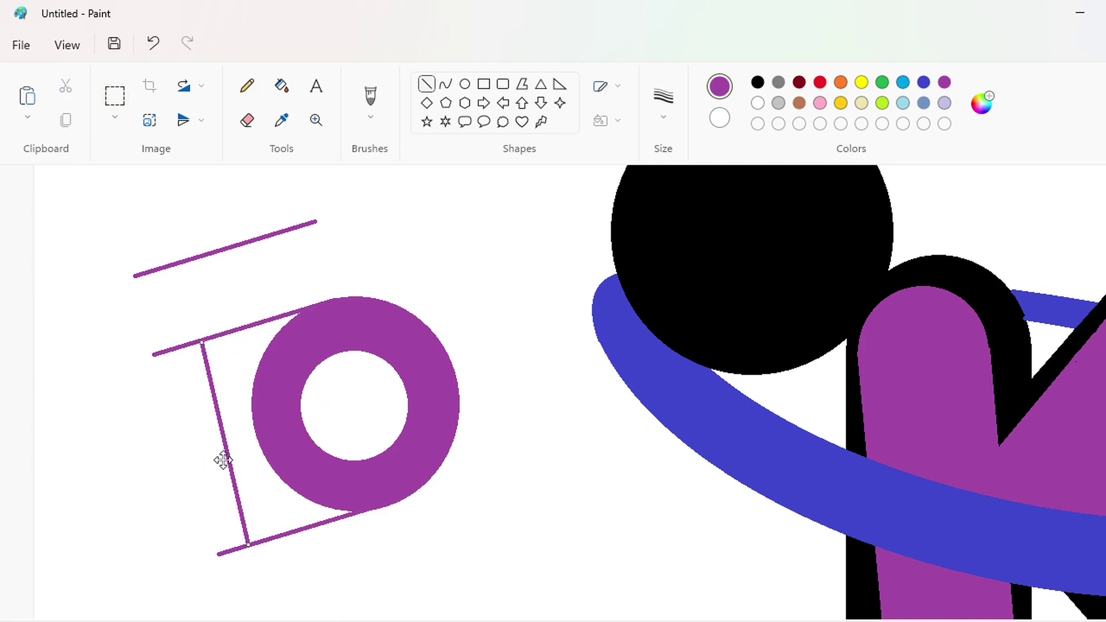
drag(223, 459, 510, 534)
scroll(601, 539, down, 2)
scroll(600, 539, down, 2)
drag(509, 305, 511, 446)
Copy the steep purple line and place a copy across the donut's hole as the inner edge of a D.
click(114, 97)
drag(403, 301, 618, 576)
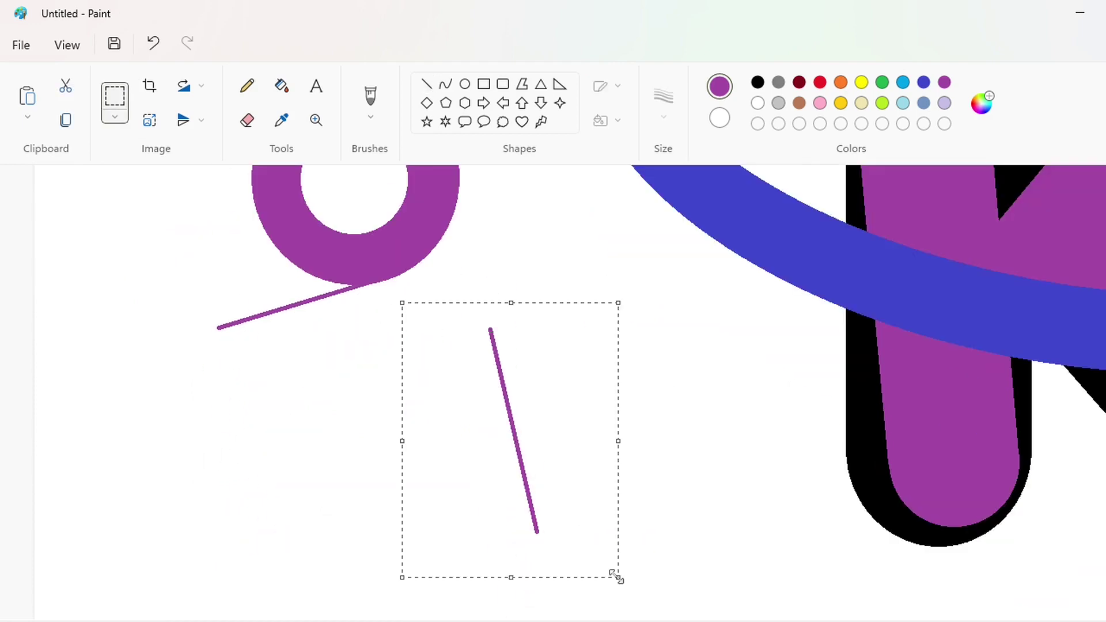
key(ctrl+c)
scroll(668, 562, up, 4)
key(ctrl+v)
drag(162, 347, 365, 425)
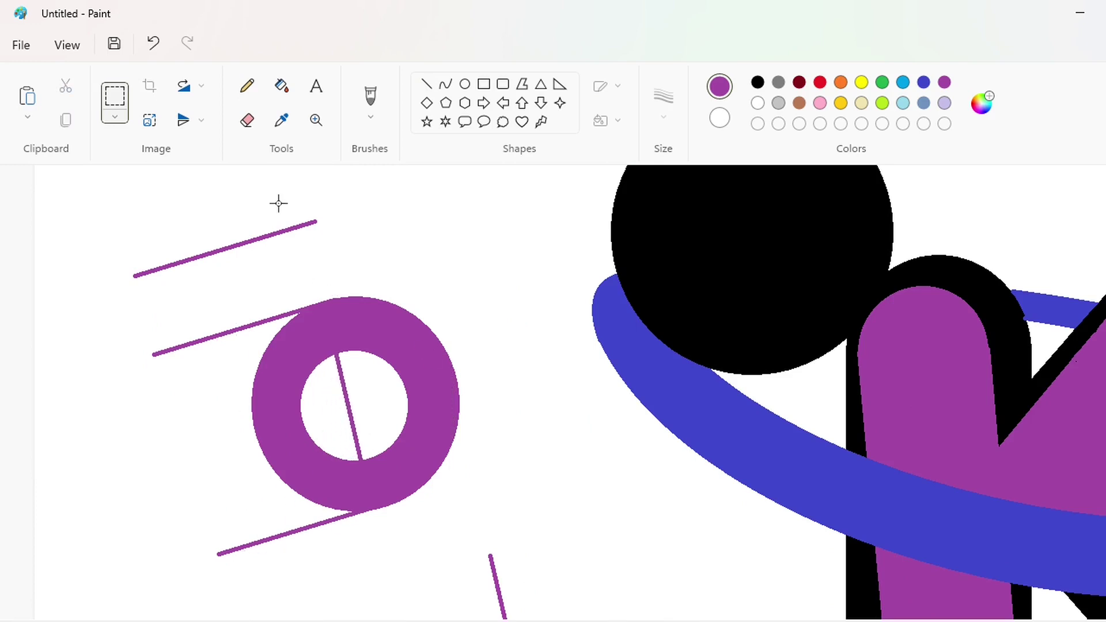
Place another steep line copy at the donut's left as the D's outer edge, and fill the enclosed stem areas with purple.
key(ctrl+v)
drag(164, 304, 257, 416)
click(281, 86)
click(249, 369)
click(323, 403)
Draw a white line down through the D's stem, parallel to its edge, and nudge it to mark a narrower stem.
click(427, 84)
click(758, 102)
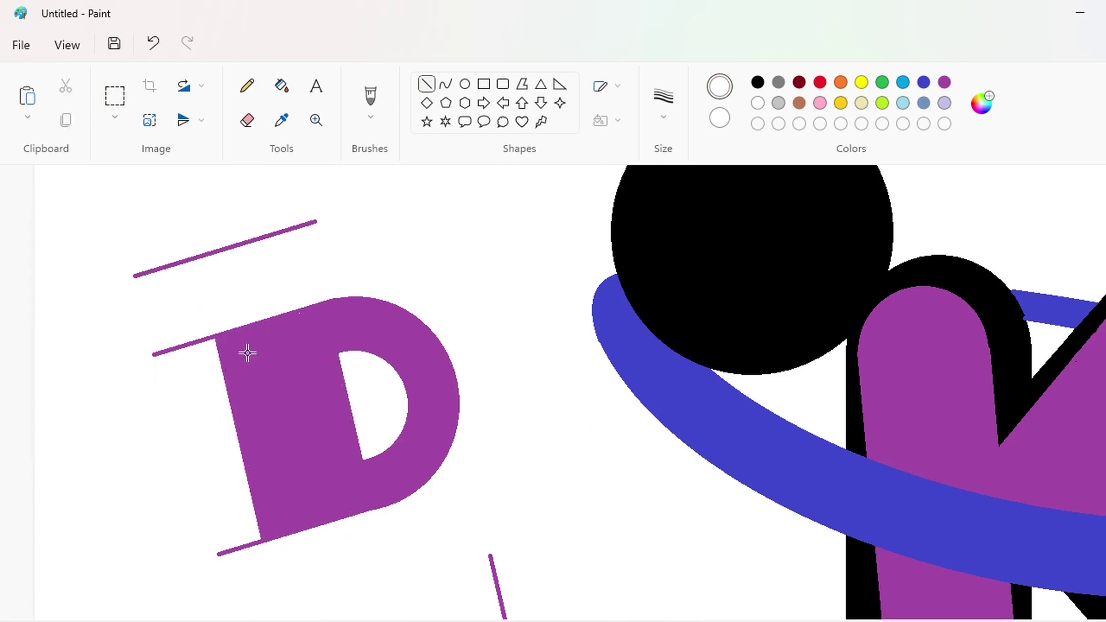
drag(227, 309, 288, 578)
key(Right)
key(Right)
key(Right)
key(Right)
key(Right)
key(Right)
key(Right)
key(Right)
key(Left)
key(Left)
key(Up)
key(Up)
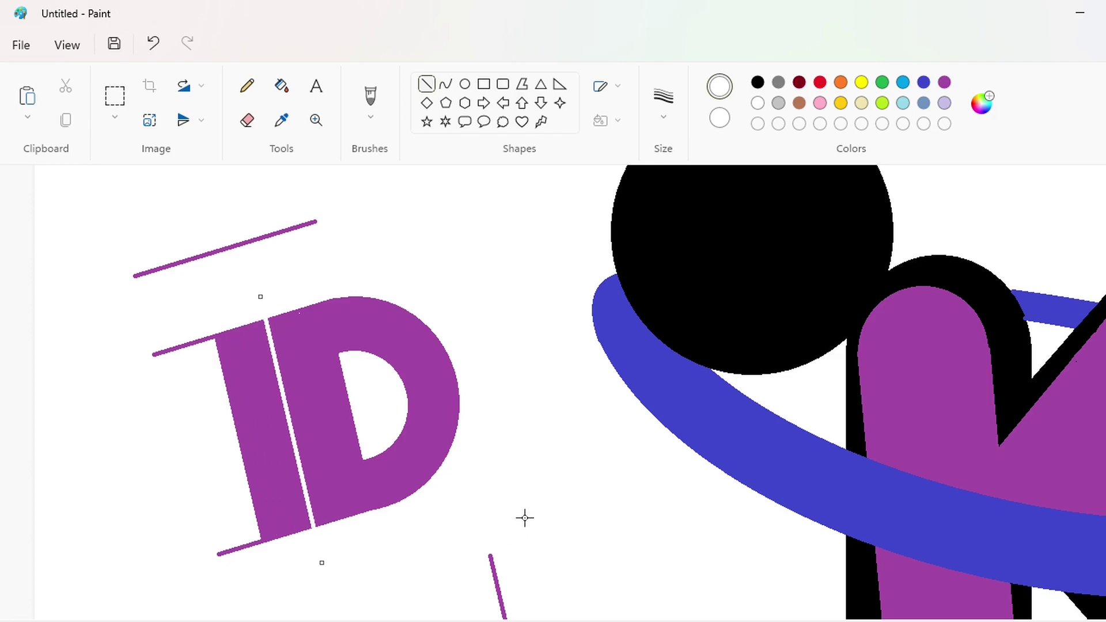
key(Right)
key(Right)
key(Up)
key(Up)
key(Up)
Fill the cut-off strip of the D's stem and the leftover slanted line above it with white.
click(281, 85)
click(242, 432)
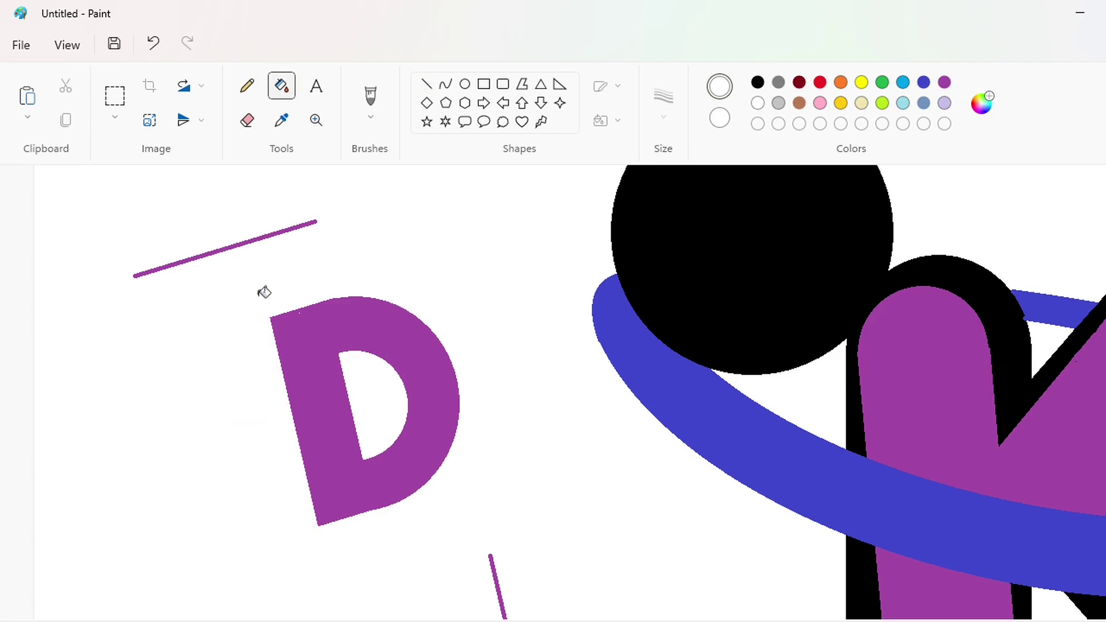
click(291, 226)
Draw a small black circle outline about as wide as the D's stem corner and move it beside the D.
click(758, 83)
click(464, 84)
drag(290, 325, 330, 367)
mouse_move(311, 346)
mouse_down()
mouse_move(235, 344)
mouse_move(166, 305)
mouse_up()
Copy the small black circle and place a copy inside the D's top-left corner.
click(113, 97)
click(115, 103)
drag(94, 232, 240, 393)
drag(166, 305, 294, 331)
click(443, 339)
key(ctrl+z)
key(ctrl+v)
drag(115, 270, 302, 330)
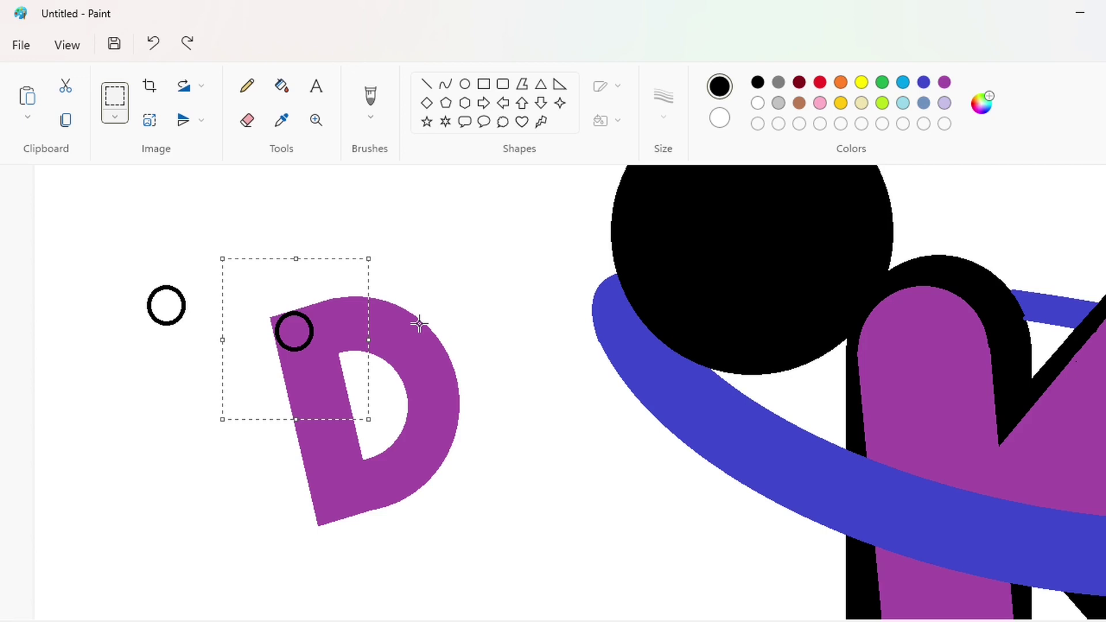
click(419, 324)
Place another copy of the small circle inside the D's bottom-left corner, nudging it against the edges.
key(ctrl+v)
drag(120, 277, 348, 502)
key(Left)
key(Left)
key(Down)
key(Down)
key(Down)
key(Down)
click(503, 480)
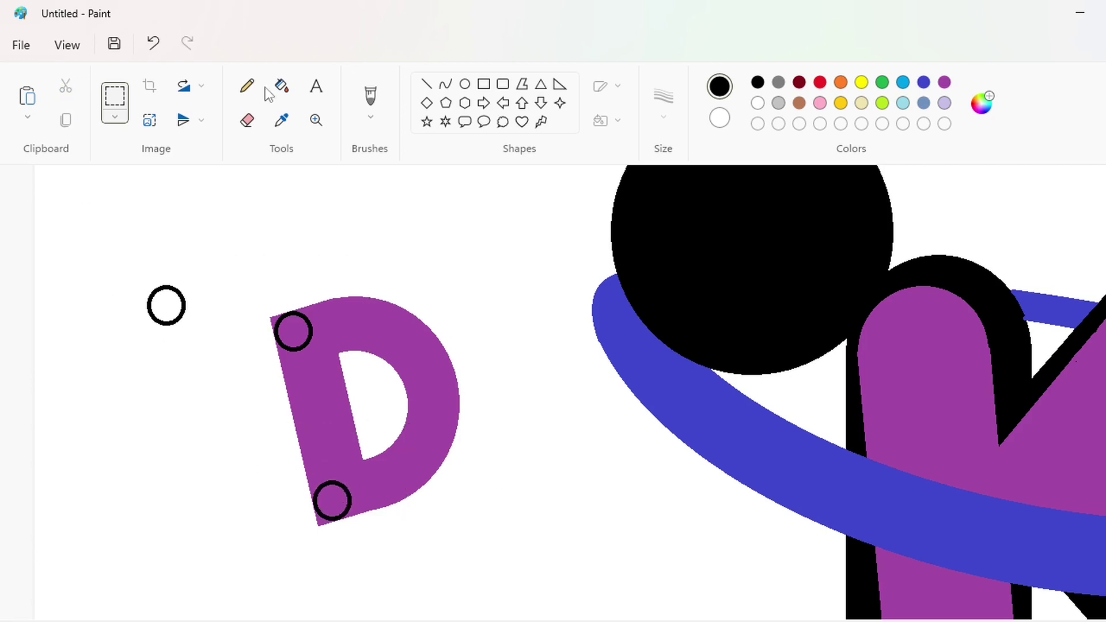
Round the D's left corners by filling the areas outside the small circles with white, and fill the rest of the D black.
click(281, 86)
click(757, 103)
click(277, 318)
click(757, 83)
click(392, 323)
click(295, 331)
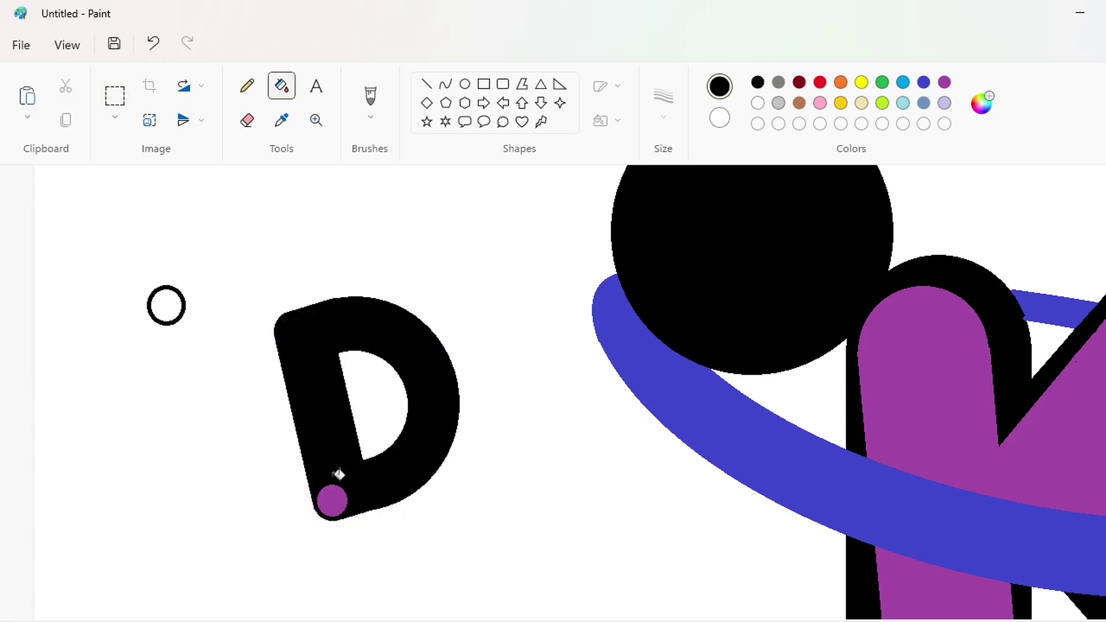
click(334, 497)
Fill the spare small circle with white and recolor the whole D purple.
click(755, 104)
click(181, 293)
click(942, 83)
click(403, 328)
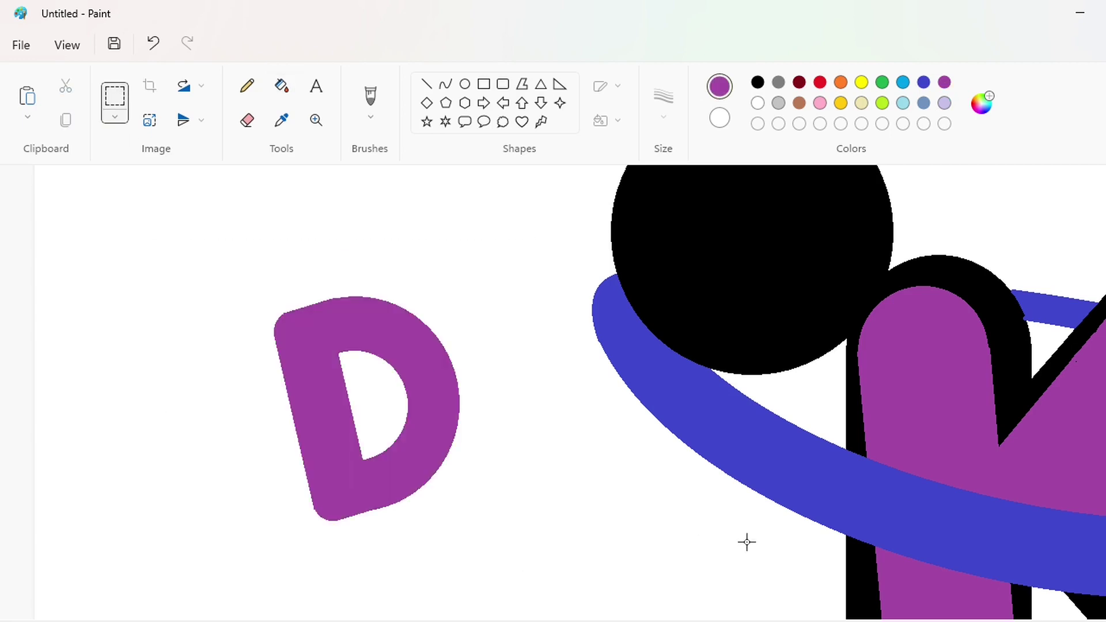
scroll(938, 509, down, 2)
key(ctrl+v)
drag(136, 271, 957, 393)
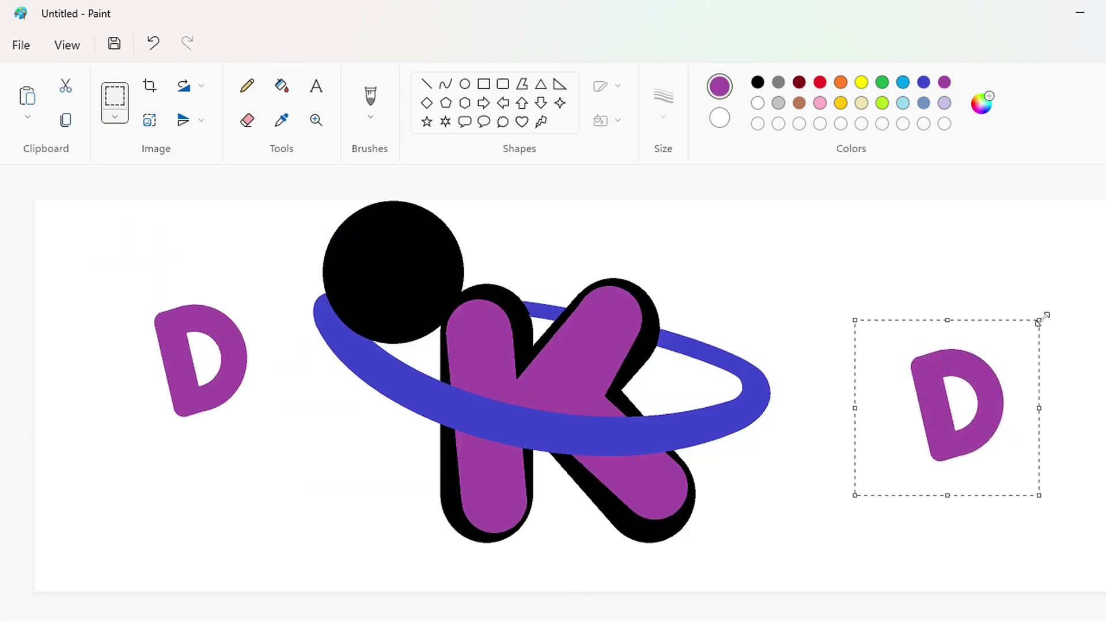
drag(1039, 320, 1014, 345)
drag(944, 406, 420, 282)
key(ctrl+z)
Paste a copy of the purple D, shrink it slightly, and center it on the black circle.
key(ctrl+v)
drag(218, 202, 193, 224)
mouse_move(124, 289)
mouse_down()
mouse_move(405, 282)
mouse_move(397, 264)
mouse_up()
click(883, 320)
Fill the original purple D beside the logo with white.
click(282, 86)
click(757, 104)
click(235, 360)
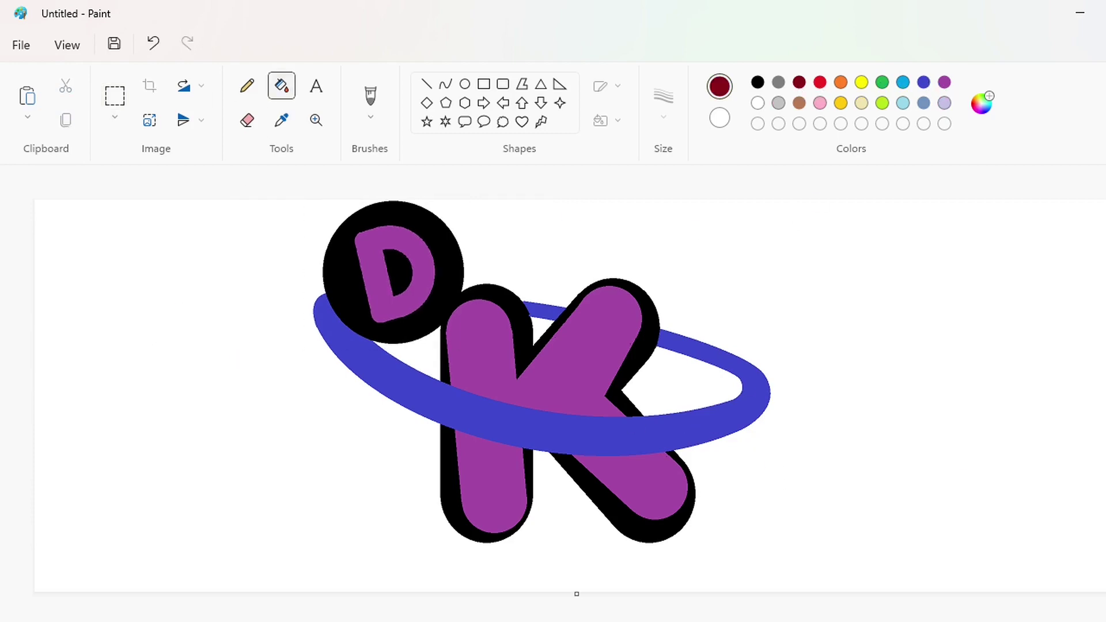
Draw a dark red curve just below the ring's front band, from its left end to the K's stem.
scroll(777, 526, up, 3)
click(445, 83)
mouse_move(155, 222)
mouse_down()
mouse_move(432, 466)
mouse_move(556, 477)
mouse_up()
mouse_move(231, 294)
mouse_down()
mouse_move(210, 318)
mouse_move(163, 302)
mouse_up()
drag(311, 415, 321, 432)
click(86, 433)
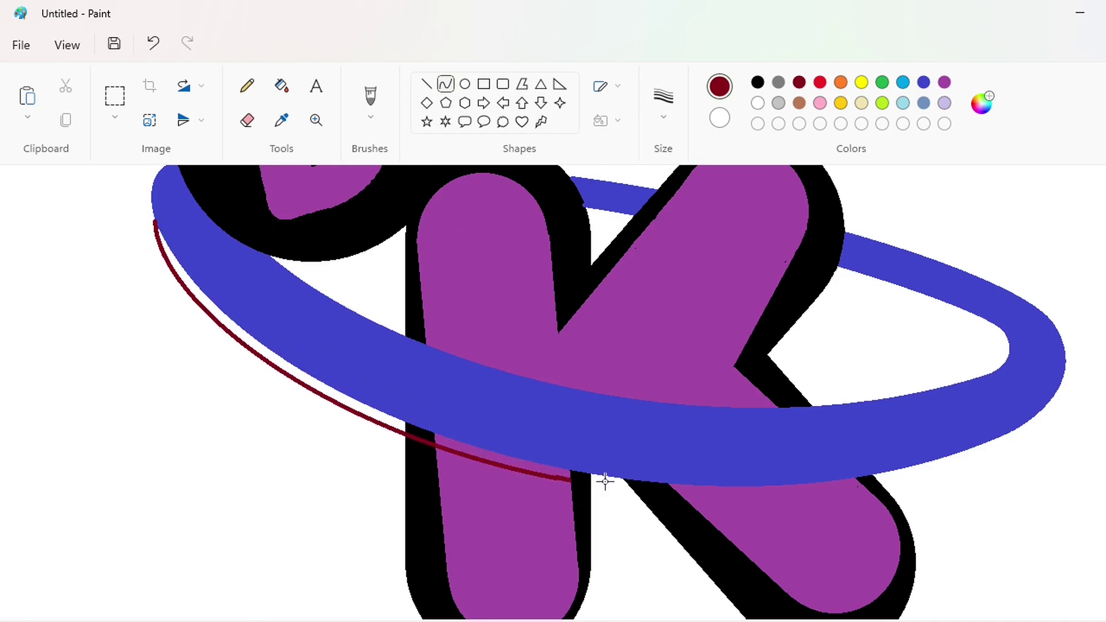
Continue the dark red curve below the front band from the K's stem to the ring's right end.
mouse_move(559, 478)
mouse_down()
mouse_move(1061, 376)
mouse_move(1065, 364)
mouse_up()
mouse_move(675, 461)
mouse_down()
mouse_move(666, 503)
mouse_move(720, 518)
mouse_up()
mouse_move(922, 478)
mouse_down()
mouse_move(972, 469)
mouse_move(1074, 488)
mouse_up()
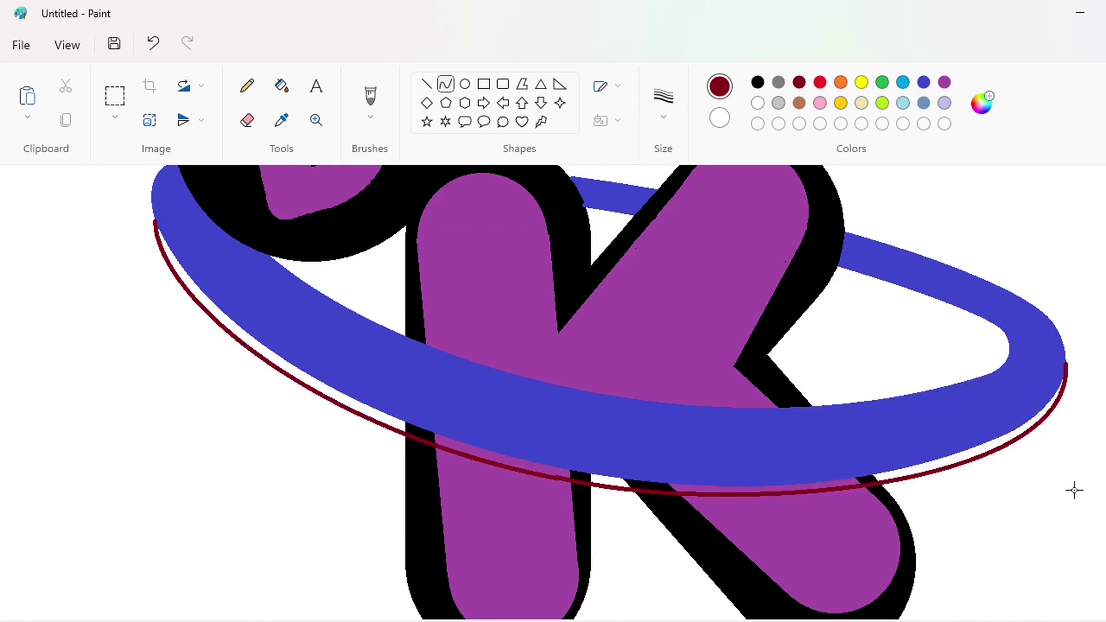
Fill the gap between the ring's front band and the curve below it with dark red, including the parts crossing the K.
click(282, 85)
click(257, 340)
click(527, 453)
click(606, 481)
click(581, 477)
click(648, 486)
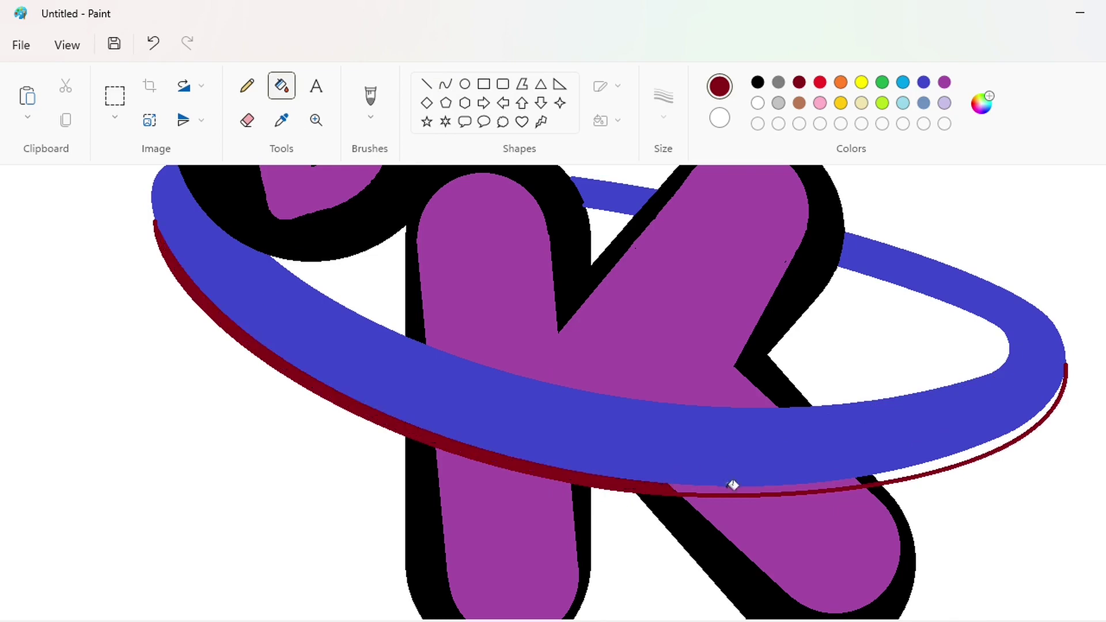
click(730, 490)
click(867, 479)
click(967, 454)
click(445, 83)
mouse_move(838, 275)
mouse_down()
mouse_move(1000, 348)
mouse_move(822, 291)
mouse_move(835, 275)
mouse_up()
key(ctrl+z)
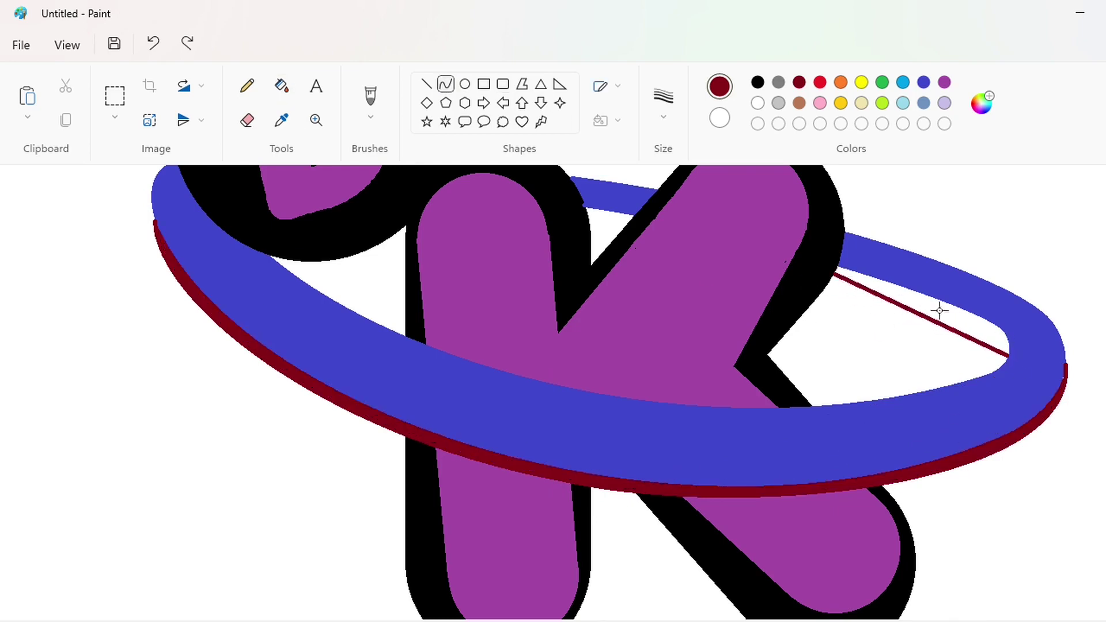
mouse_move(938, 310)
mouse_down()
mouse_move(977, 346)
mouse_move(1000, 327)
mouse_move(938, 303)
mouse_up()
key(ctrl+z)
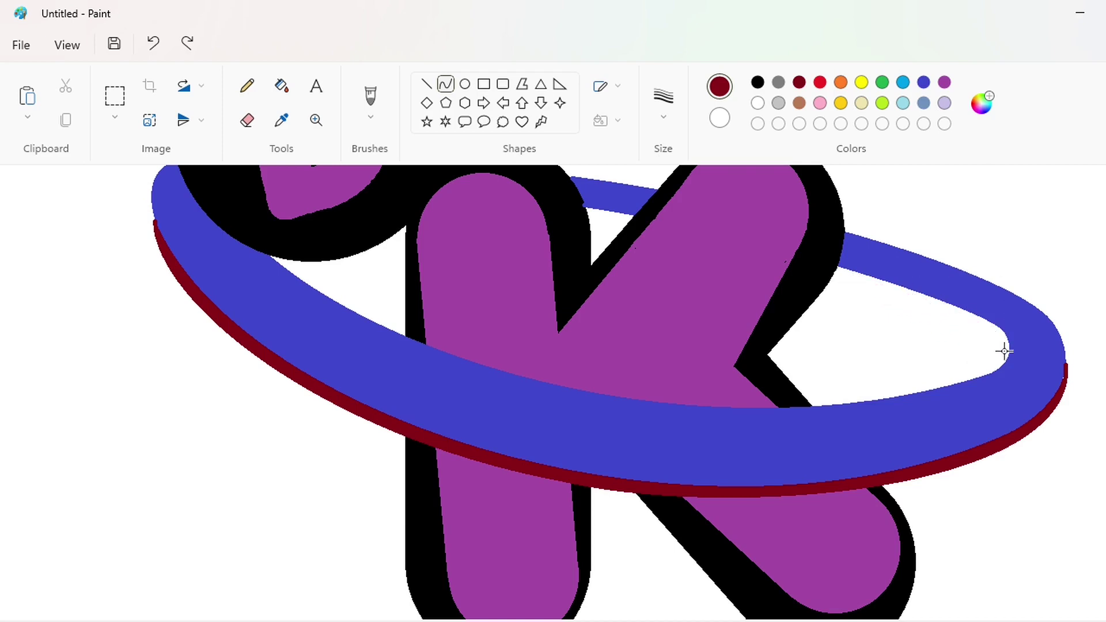
Draw a dark red curve below the ring's back band from its inner right end to the upper arm, and fill the gap dark red.
drag(1009, 355, 834, 276)
drag(919, 314, 884, 285)
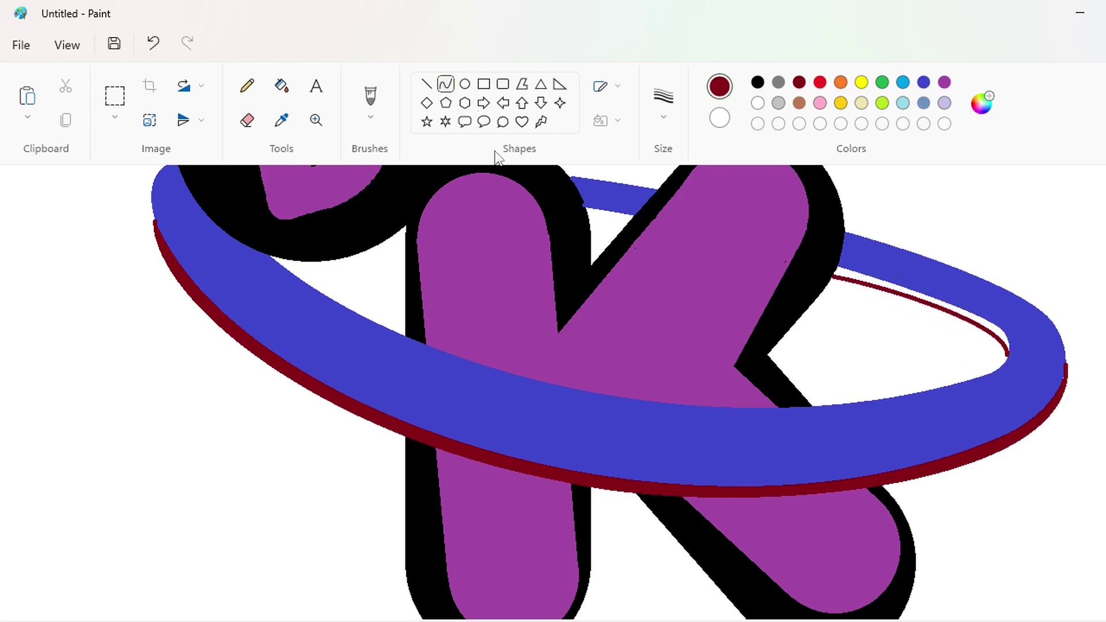
click(282, 86)
click(884, 275)
key(ctrl+z)
click(884, 279)
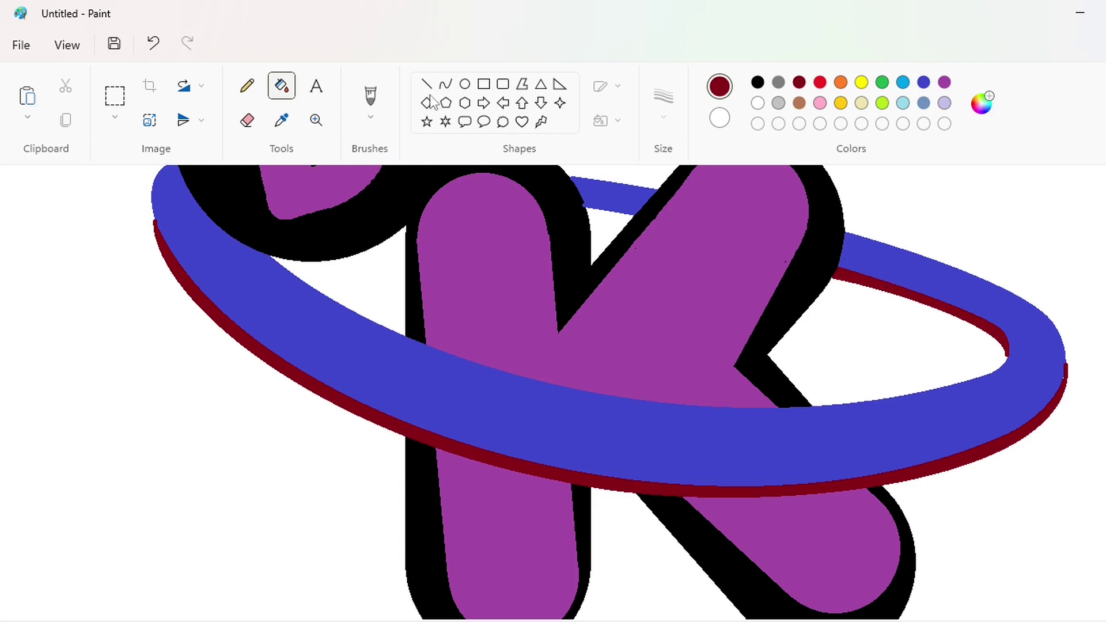
Draw a dark red line below the back band between the stem and upper arm, and fill the gap dark red.
click(426, 84)
drag(591, 217, 624, 221)
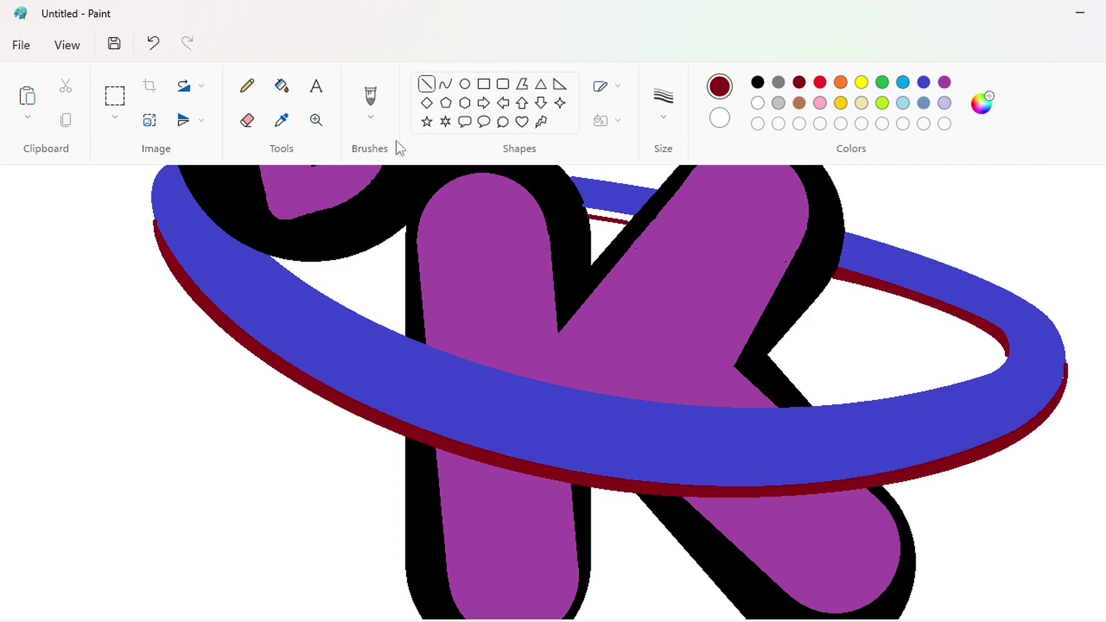
click(282, 86)
click(613, 208)
click(426, 84)
click(758, 82)
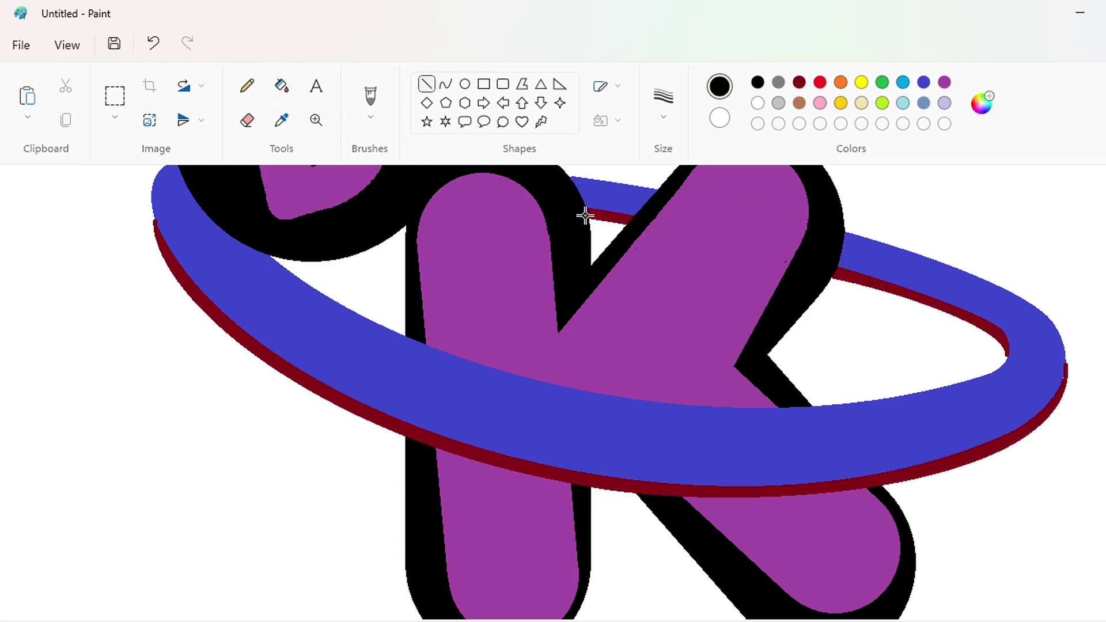
scroll(750, 291, down, 1)
click(115, 95)
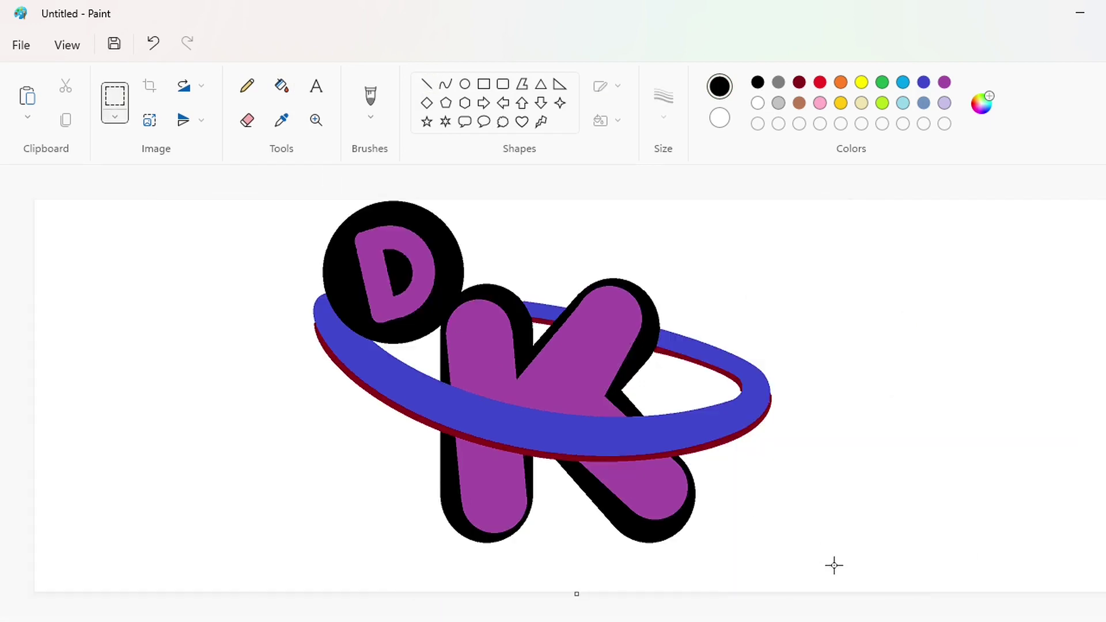
Copy the whole logo and cover the original with a solid white rectangle.
drag(167, 161, 168, 160)
drag(832, 582, 68, 214)
click(484, 84)
click(757, 102)
click(606, 120)
click(607, 183)
drag(852, 570, 291, 200)
click(943, 426)
Paste the logo back onto the canvas and move it slightly right and down from its original place.
key(ctrl+v)
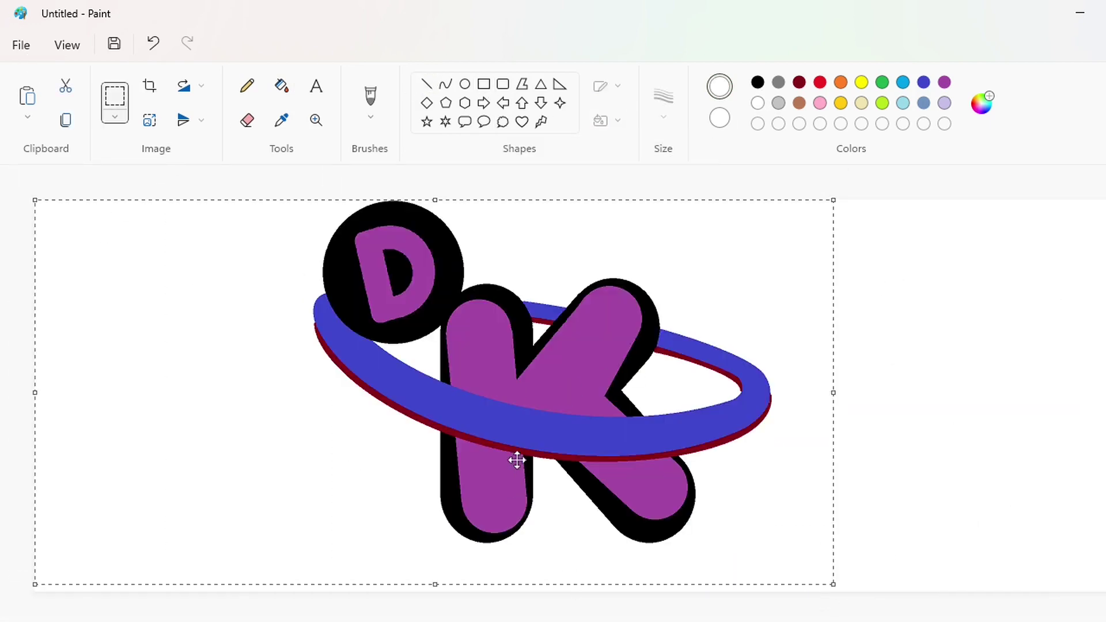
drag(512, 433, 538, 449)
click(968, 329)
Mix the custom bright pink #FF83EB and add it to the palette.
double_click(820, 103)
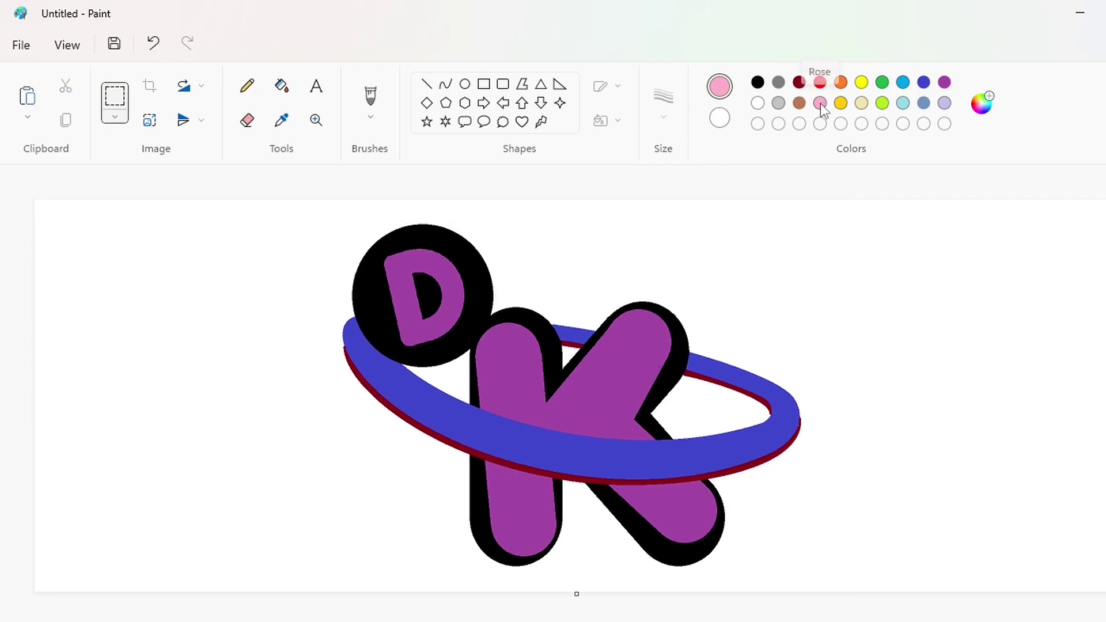
mouse_move(537, 235)
mouse_down()
mouse_move(532, 269)
mouse_move(543, 252)
mouse_up()
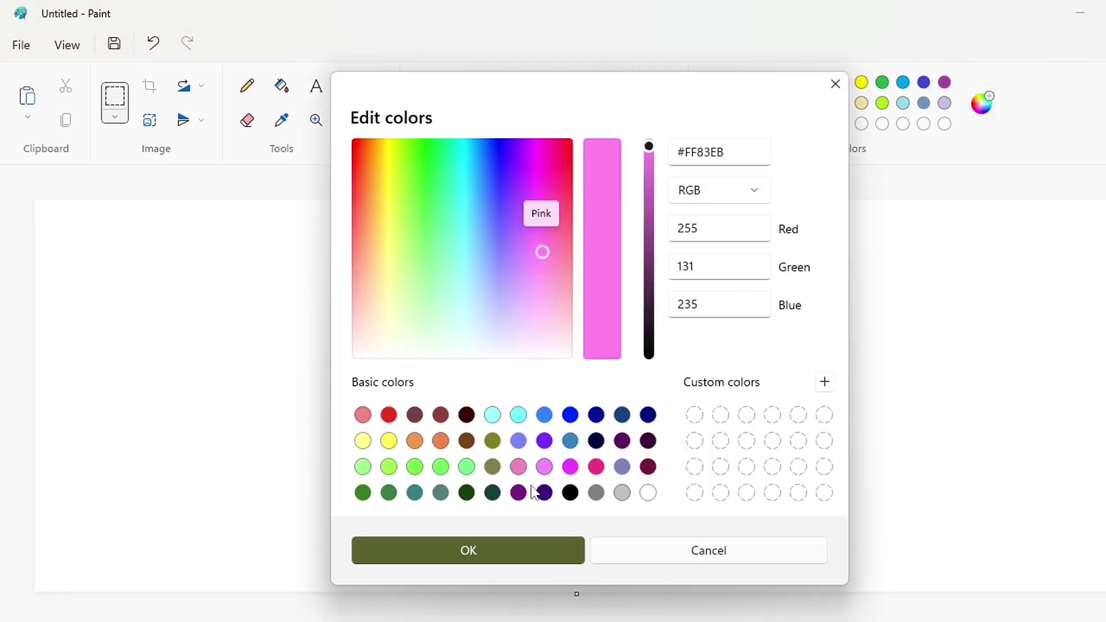
click(522, 550)
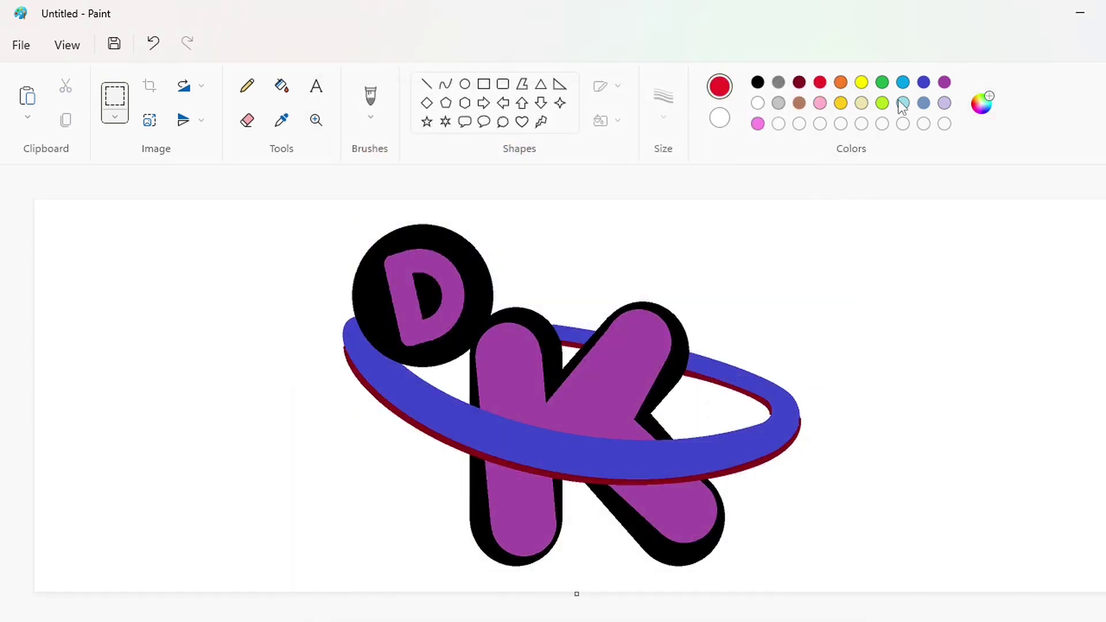
Darken the palette's red to a nearly black dark red and add it as a custom colour.
click(982, 104)
click(649, 309)
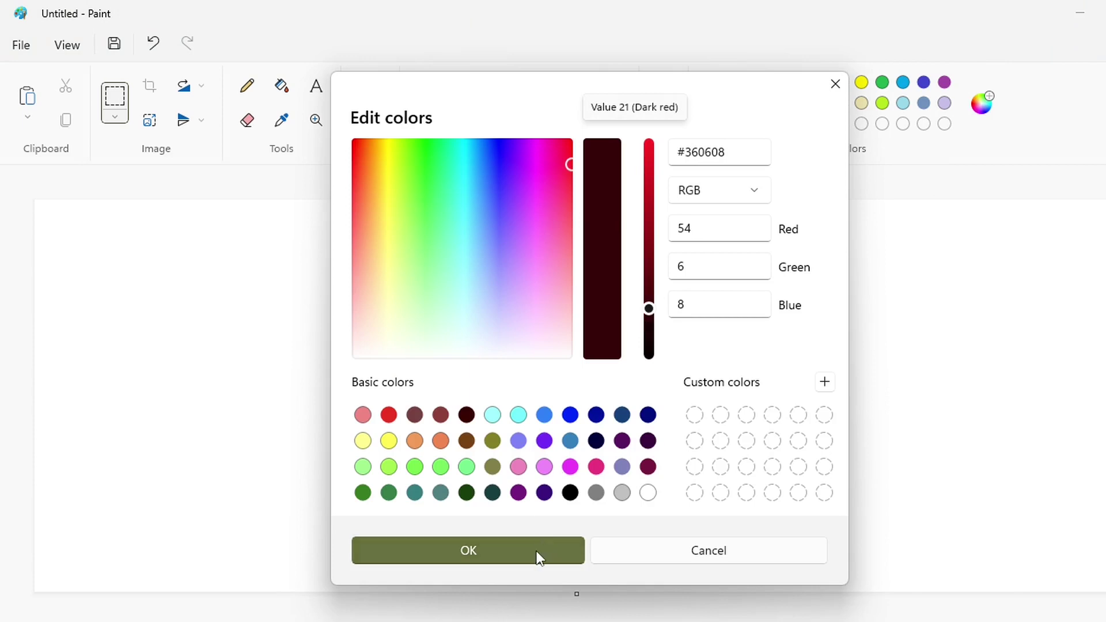
click(648, 320)
click(509, 545)
click(468, 550)
Fill all purple parts of the K and the D with the custom bright pink.
click(282, 85)
click(758, 124)
click(645, 340)
click(662, 512)
click(526, 507)
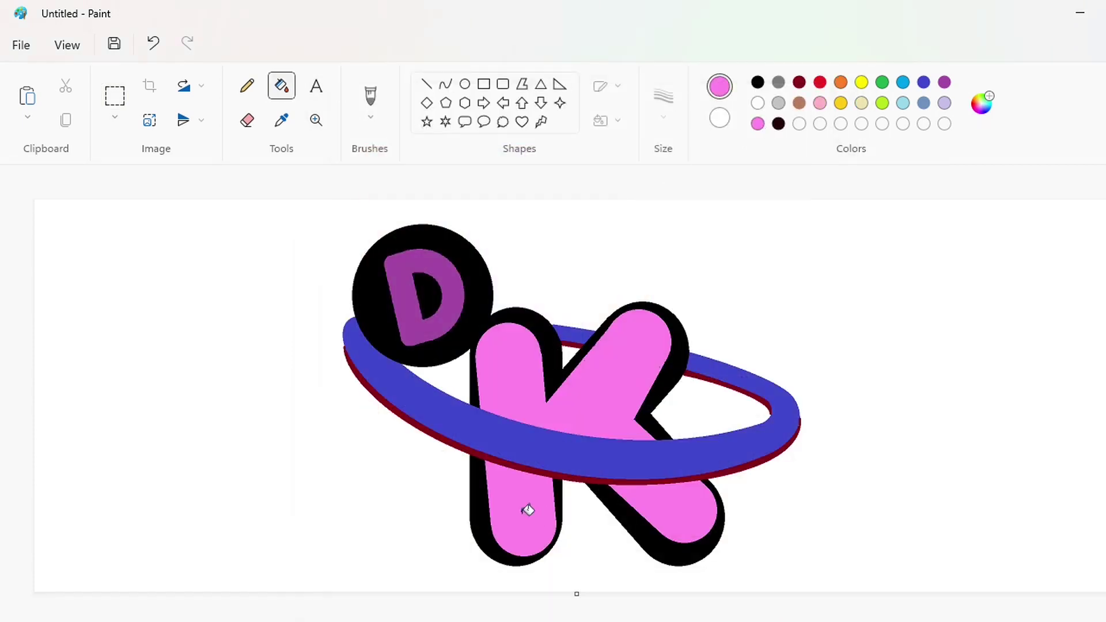
click(451, 282)
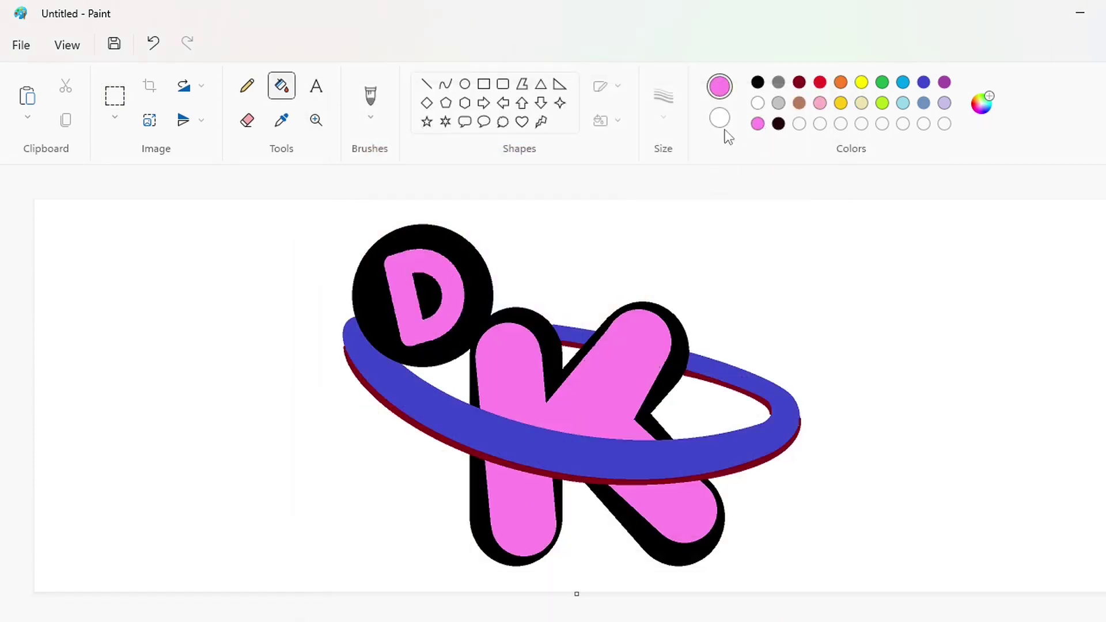
Lighten the custom dark red to #3B0809 and fill the D's circle and the K's outline with it.
click(561, 348)
double_click(778, 124)
drag(650, 319, 650, 301)
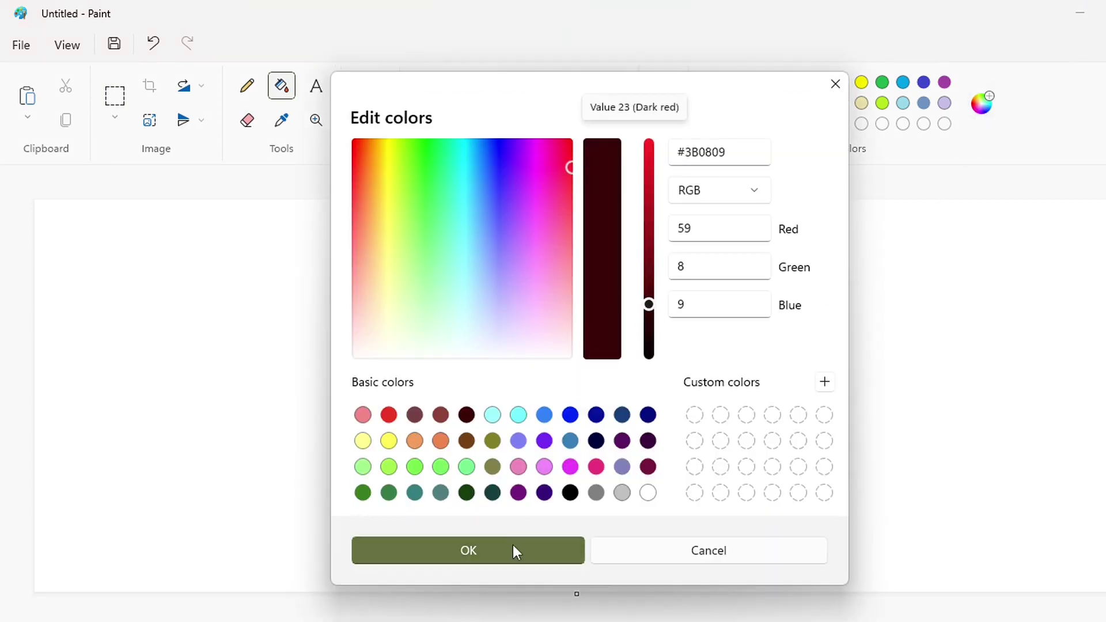
click(514, 550)
click(431, 291)
click(677, 548)
click(483, 526)
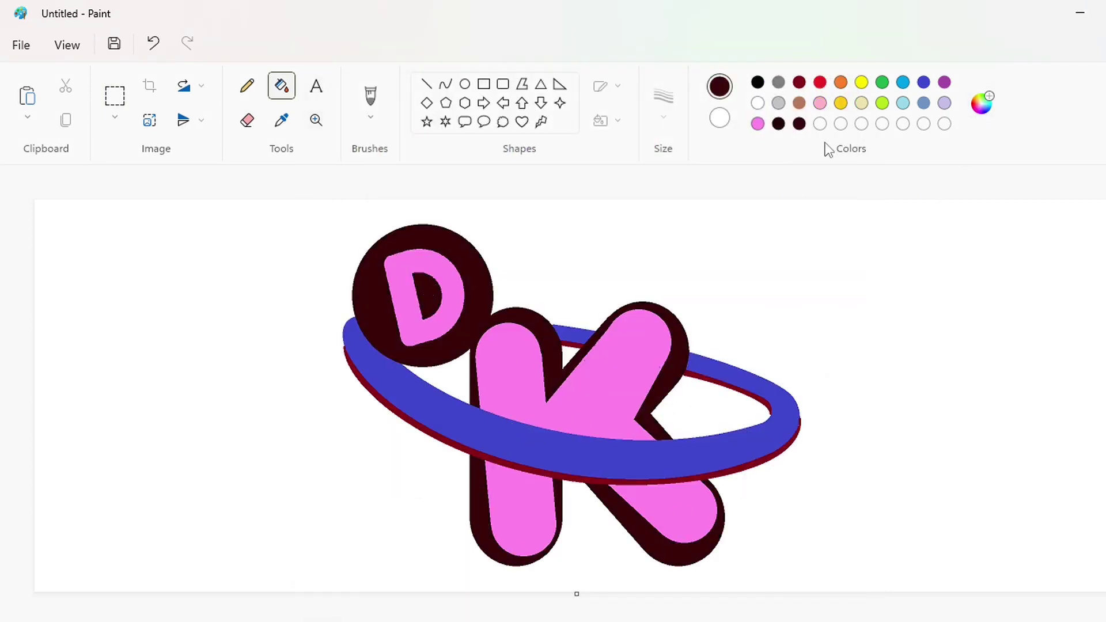
Fill the ring's bands with gold and recolour the shading below them with the custom dark red #3B0809.
click(841, 104)
click(599, 461)
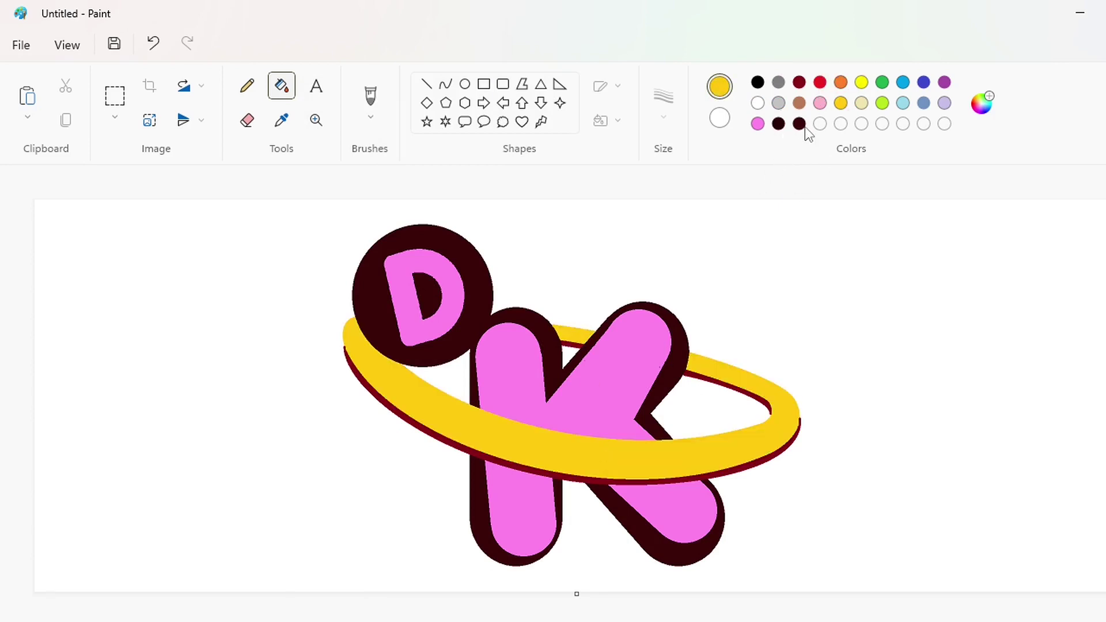
click(430, 428)
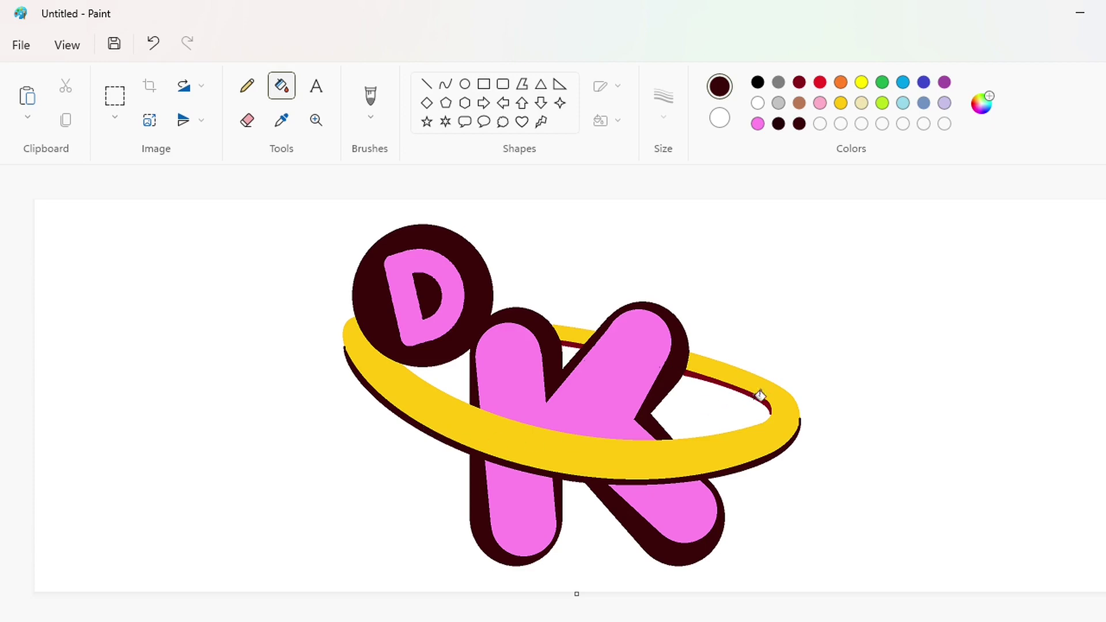
click(769, 398)
key(ctrl+z)
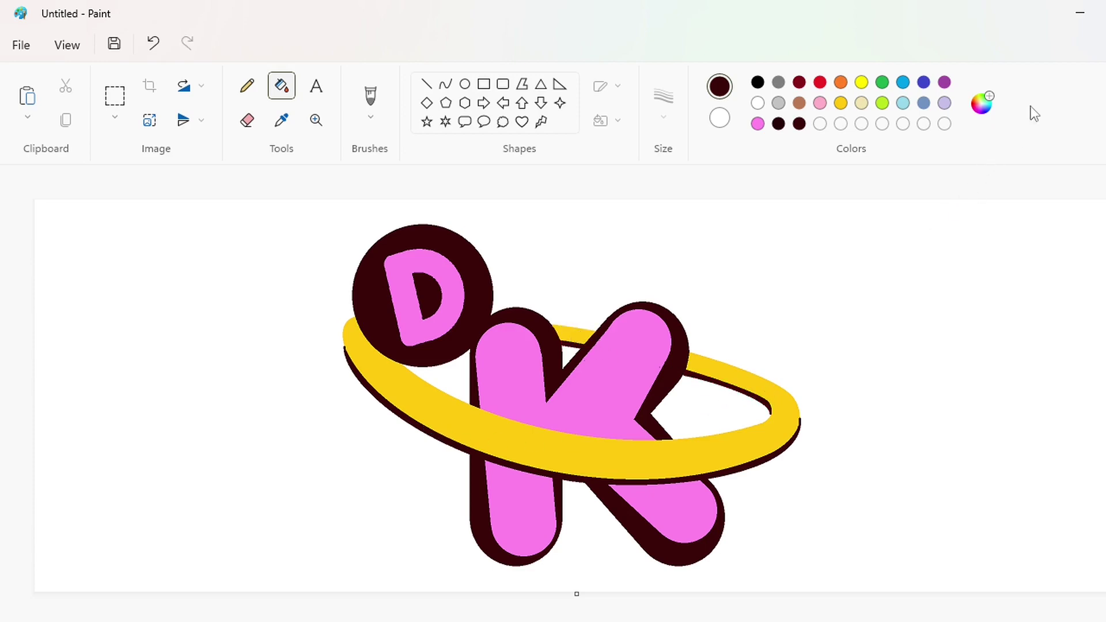